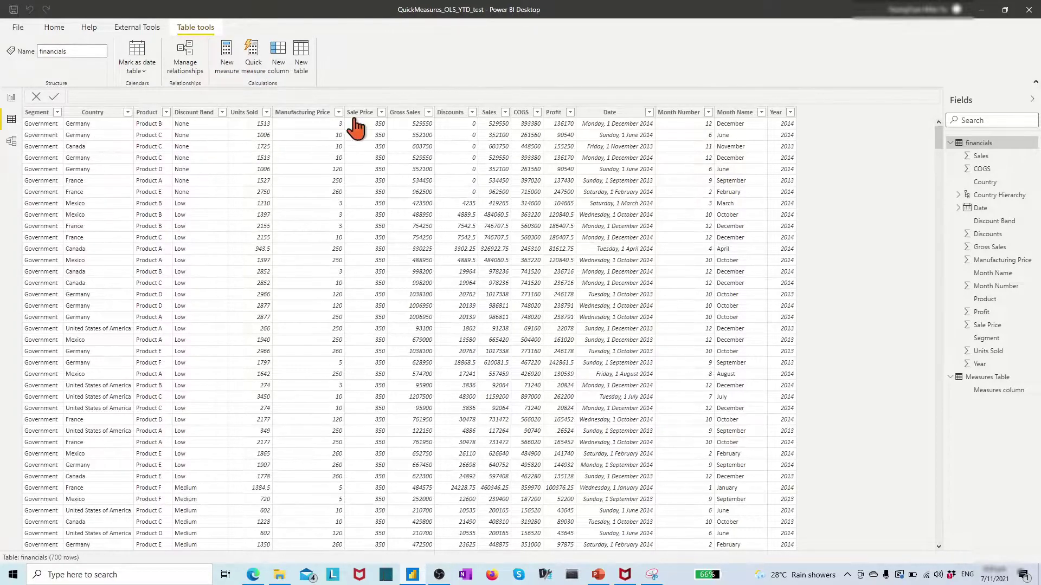
Review the Gross Sales, Sales, COGS and Profit columns in the financials data.
left_click(406, 113)
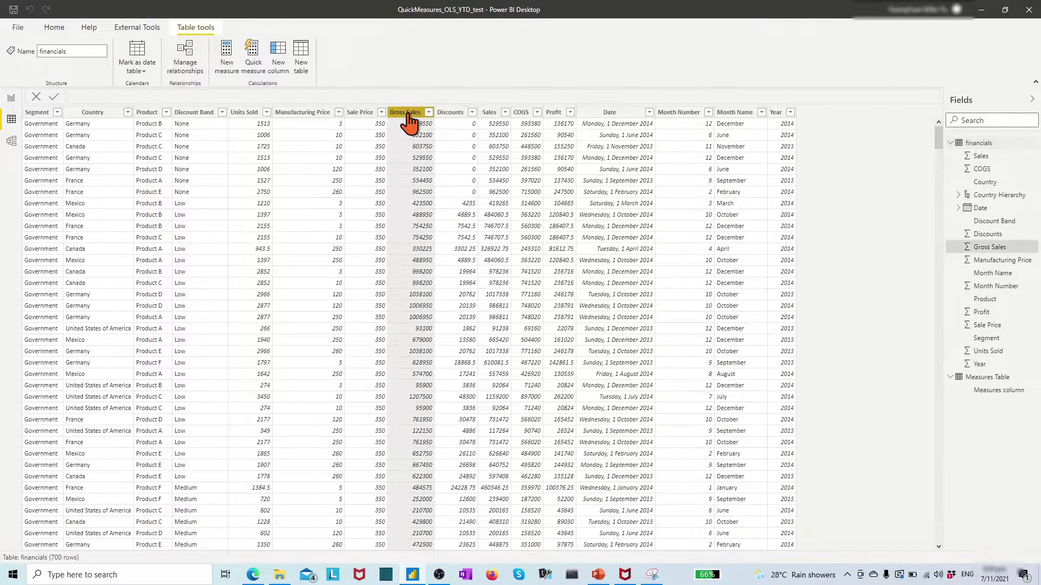
left_click(489, 113)
left_click(522, 114)
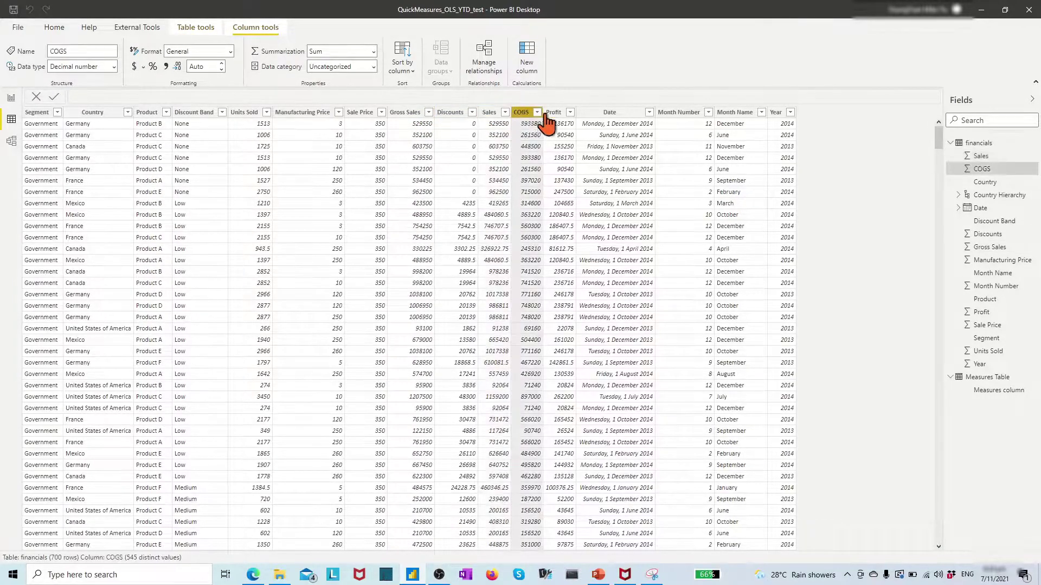
left_click(557, 114)
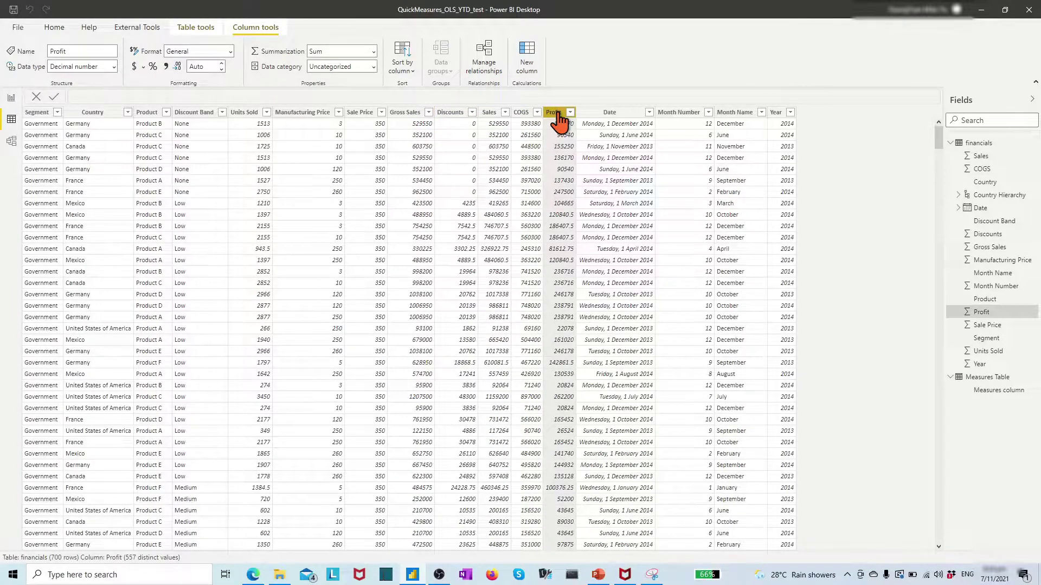
left_click(405, 114)
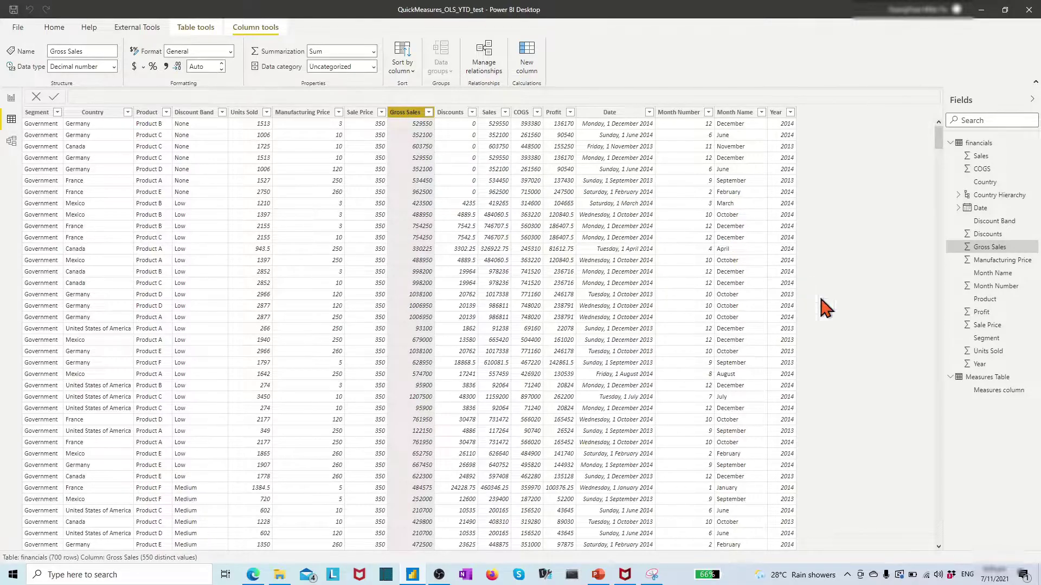
Set up a Year-to-date total quick measure of Gross Sales using the Date field.
right_click(979, 250)
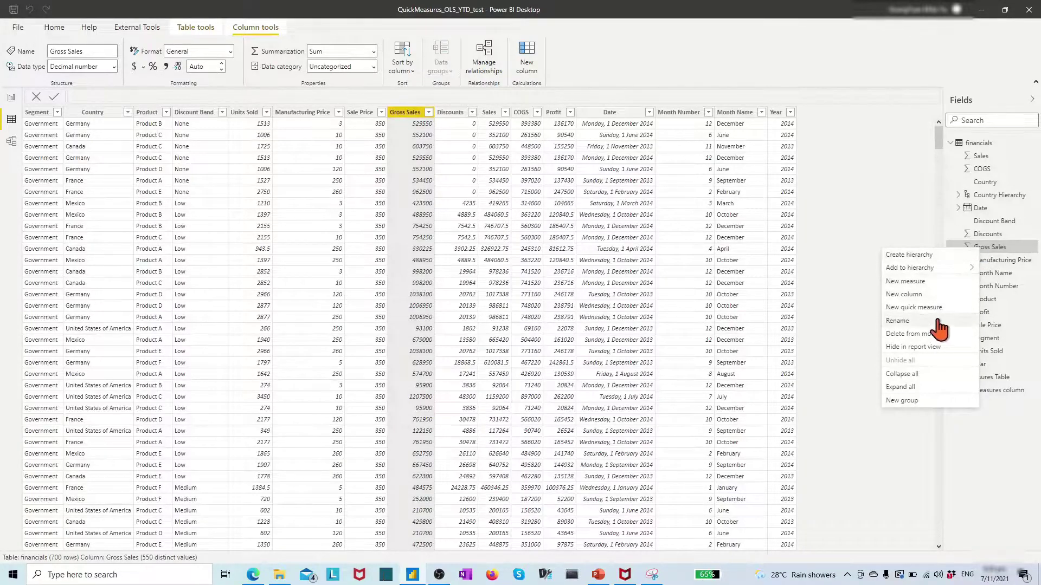
left_click(914, 307)
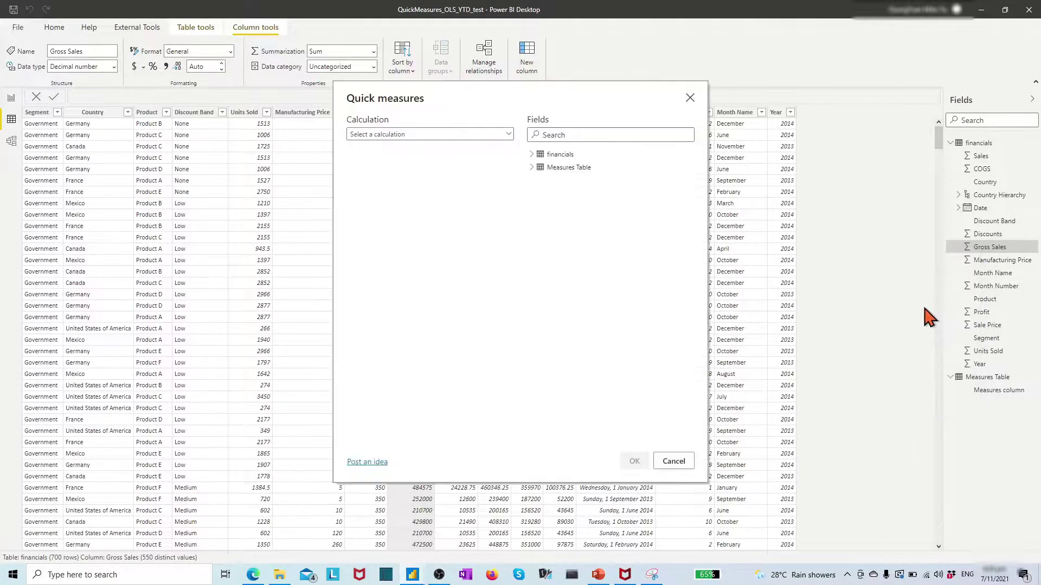
left_click(508, 136)
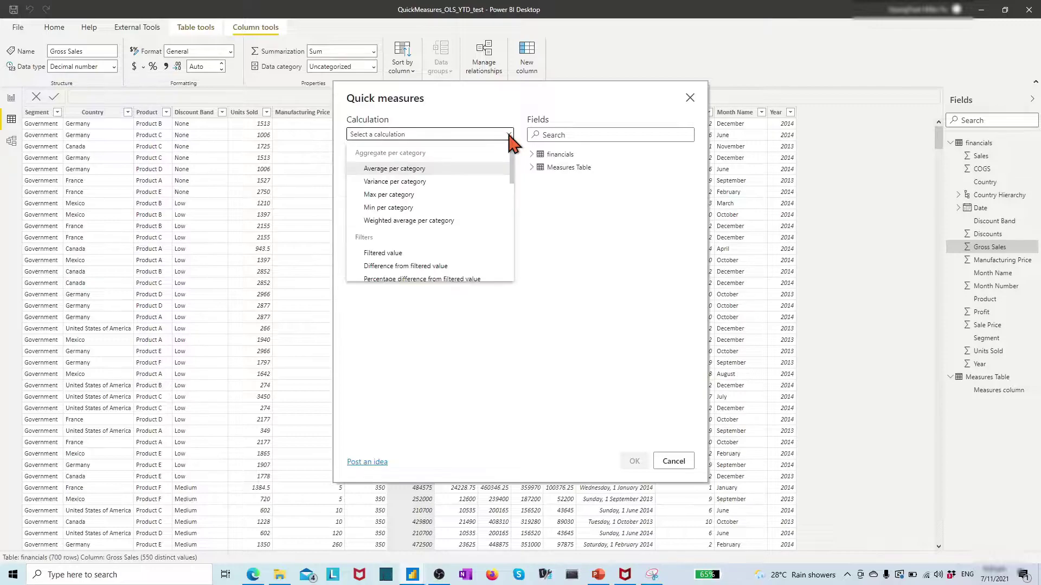
scroll(428, 233, "down", 5)
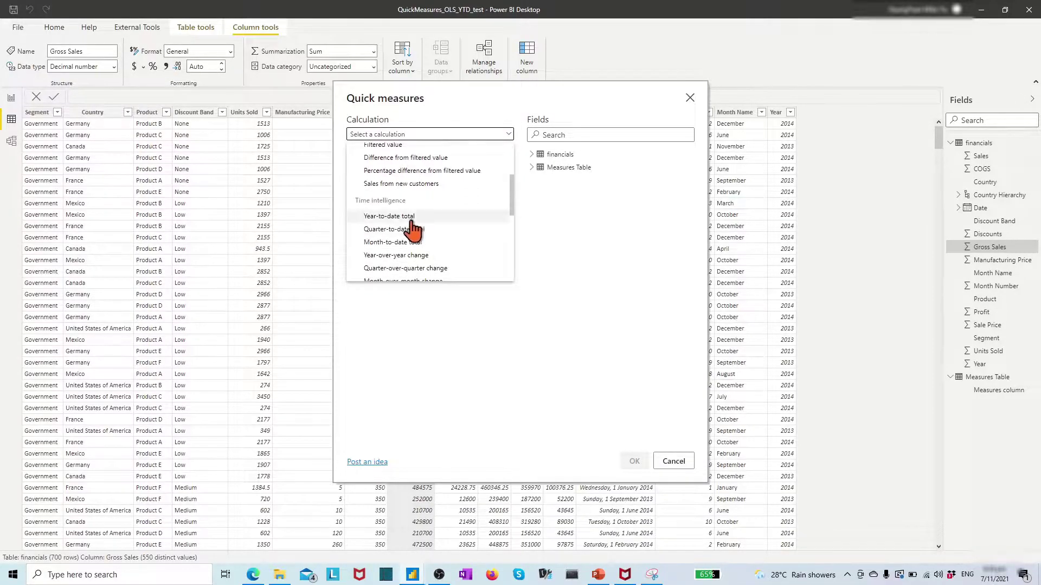
left_click(409, 216)
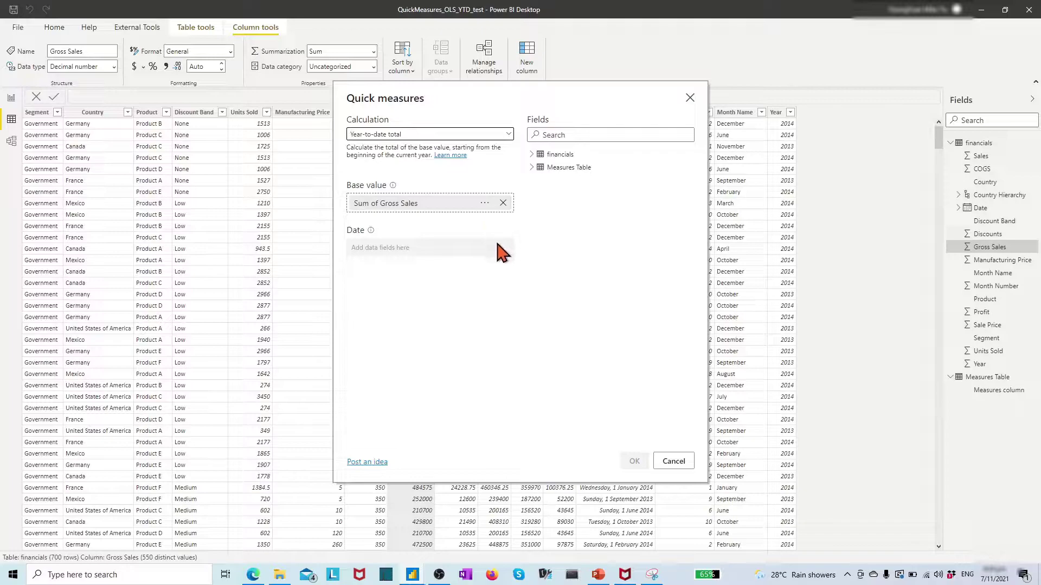
left_click(532, 155)
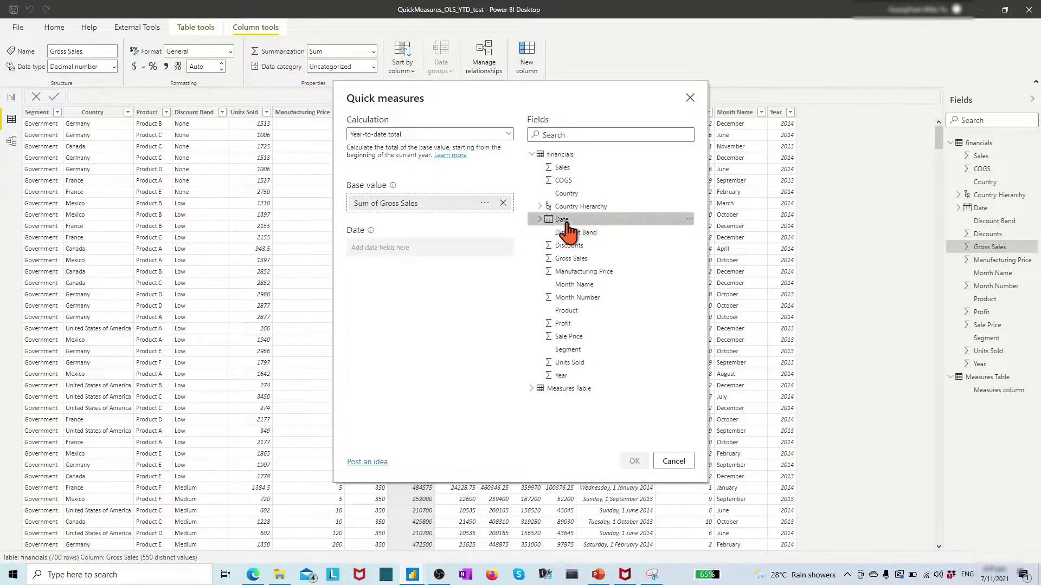
left_click_drag(561, 221, 438, 249)
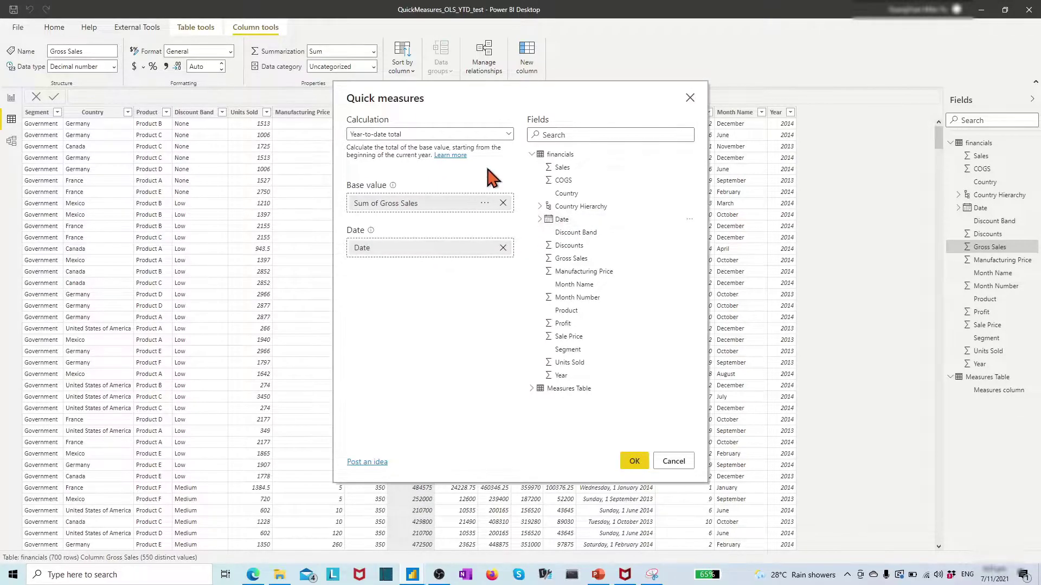
Create Gross Sales YTD, set its home table to Measures Table, and reselect financials.
left_click(634, 461)
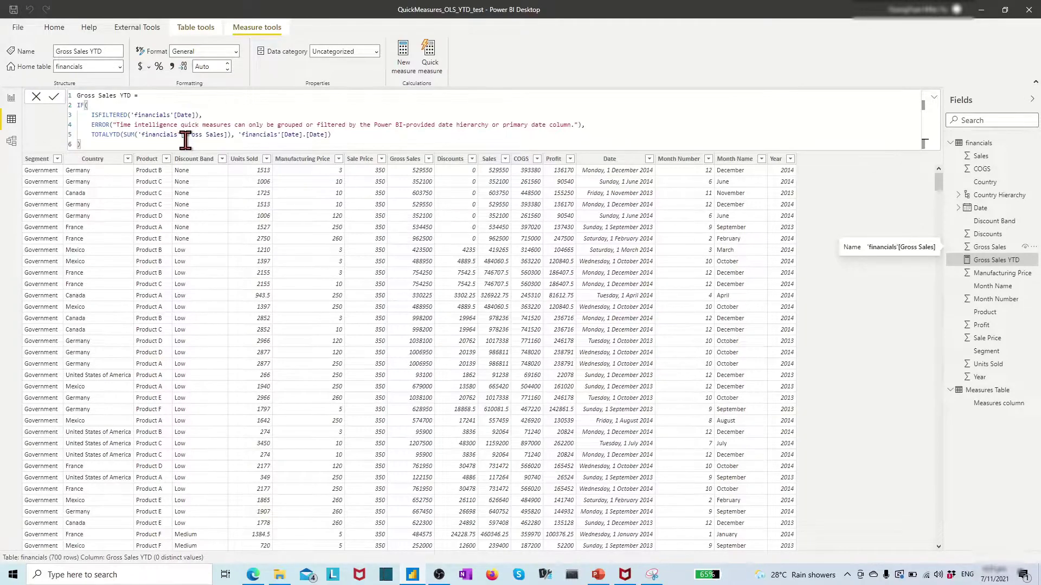
left_click(120, 65)
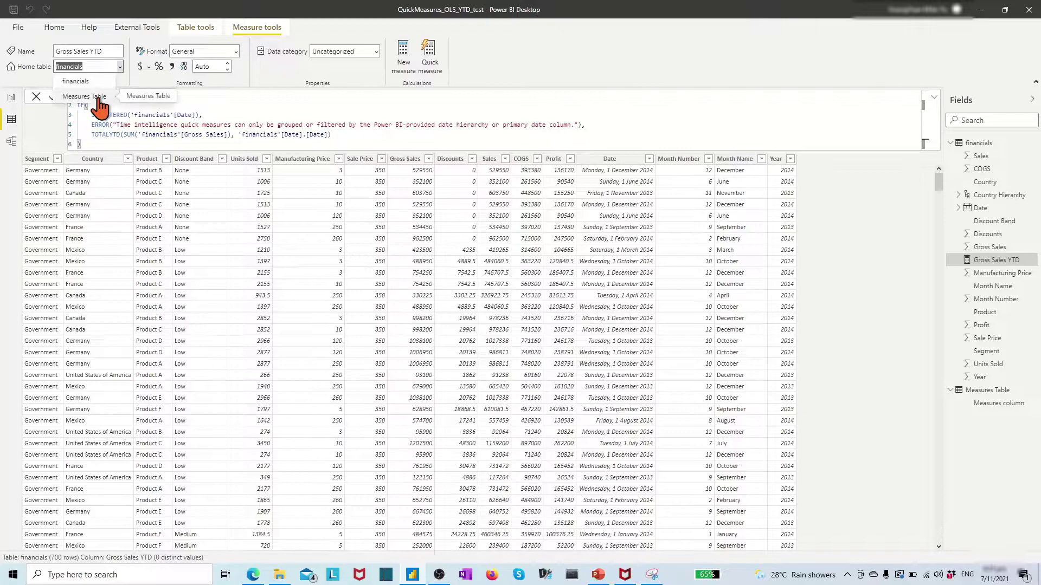
left_click(99, 97)
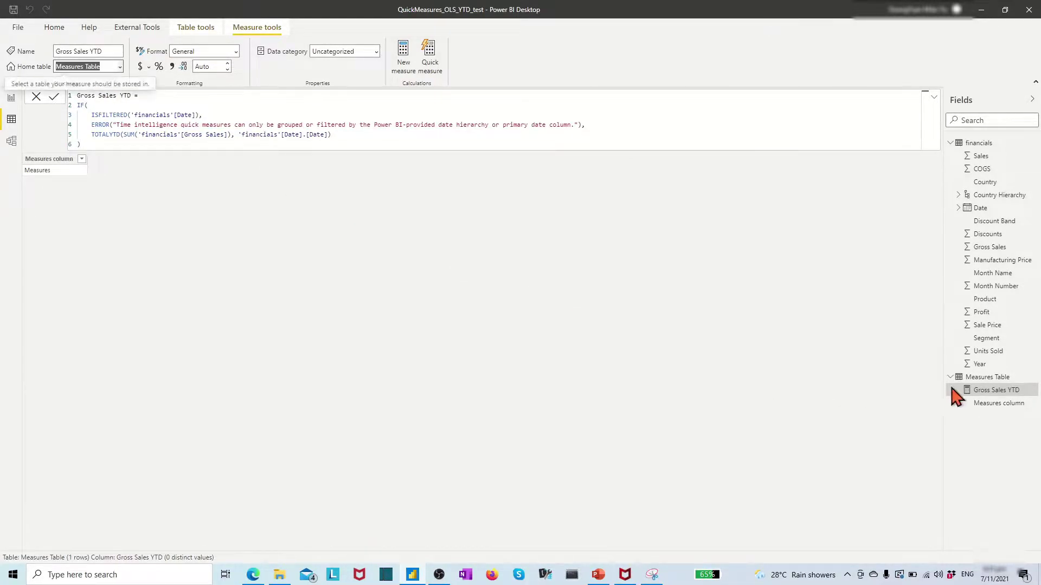
left_click(956, 144)
Create a Sales YTD quick measure as the year-to-date total of Sales over Date.
left_click(488, 114)
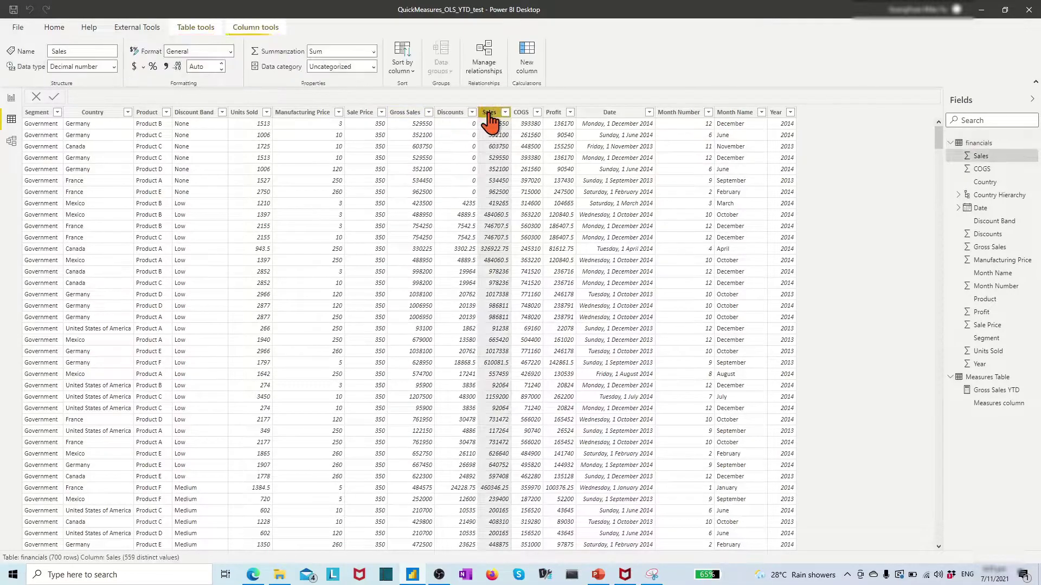
right_click(980, 156)
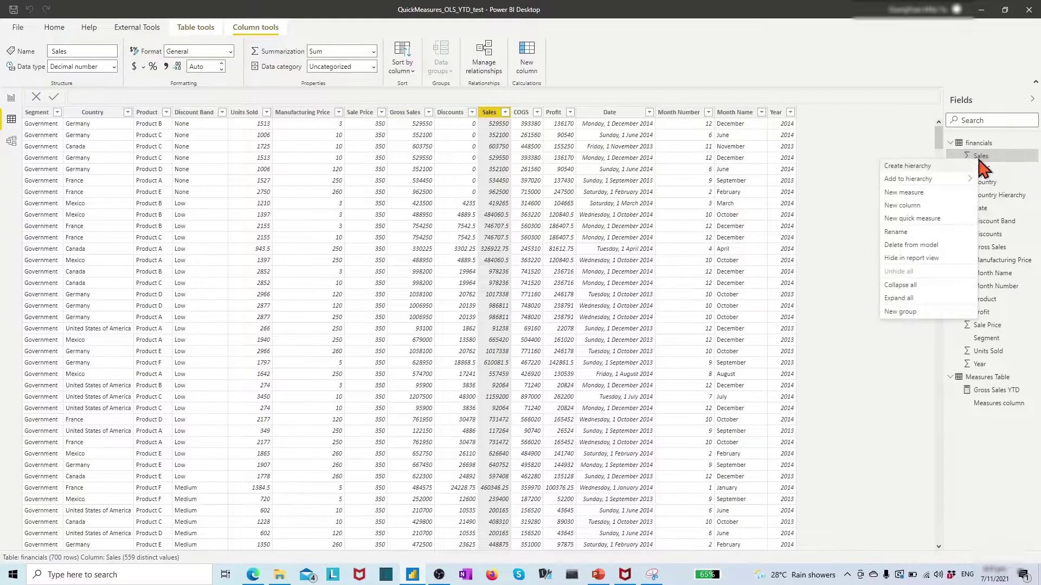
left_click(905, 219)
left_click(508, 136)
scroll(457, 190, "down", 5)
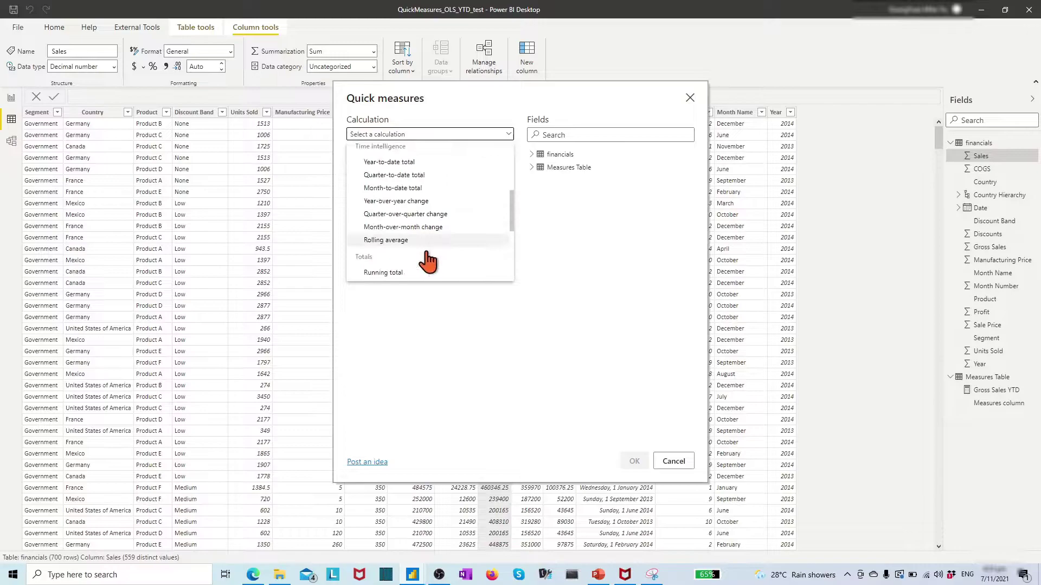
left_click(412, 160)
left_click(532, 157)
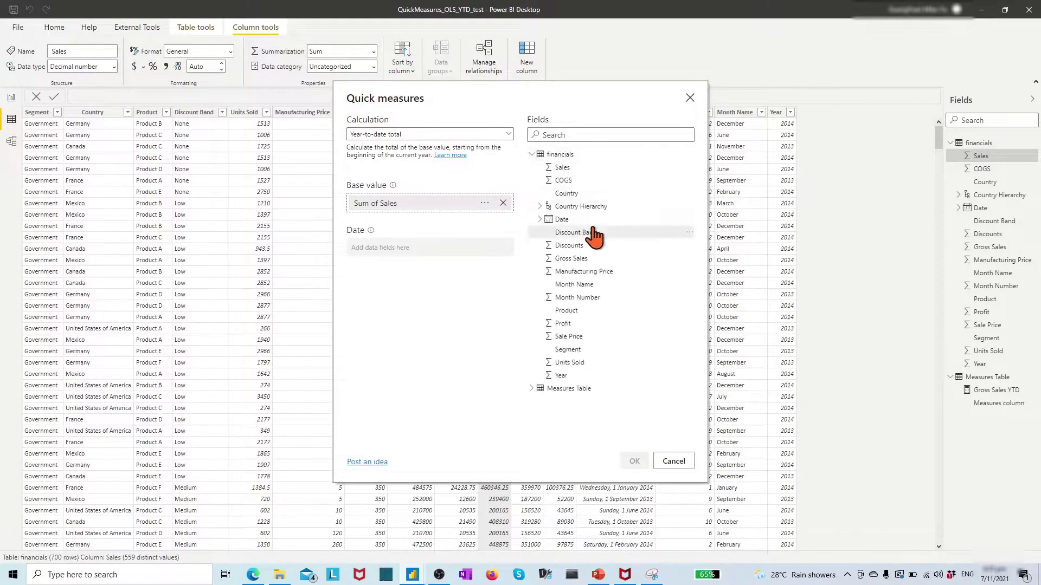
left_click_drag(562, 219, 441, 249)
left_click(644, 462)
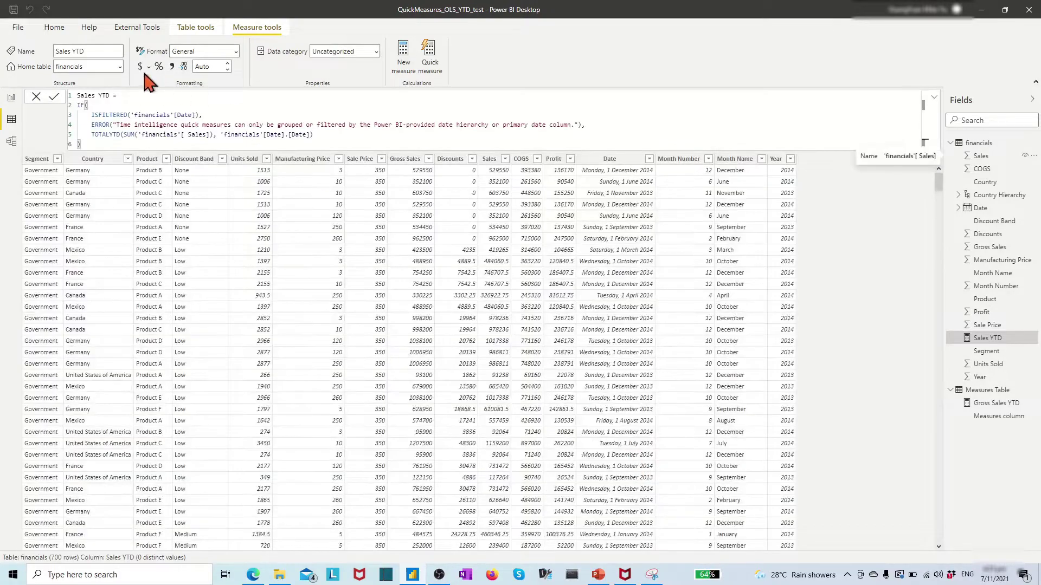
Move Sales YTD into the Measures Table and return to the financials data.
left_click(120, 66)
left_click(84, 105)
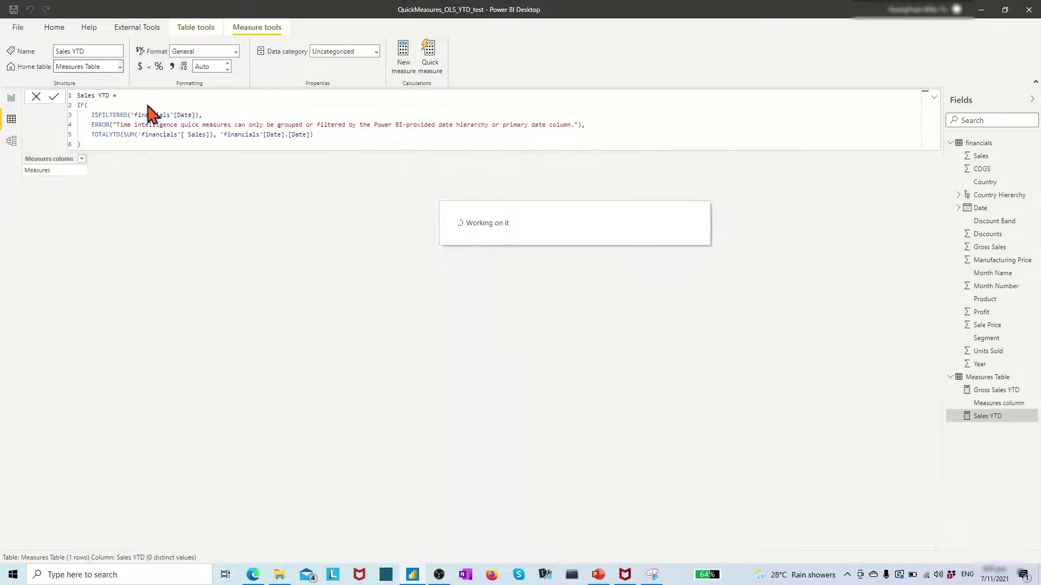
left_click(980, 144)
Create a COGS YTD quick measure as the year-to-date total of COGS over Date.
left_click(522, 113)
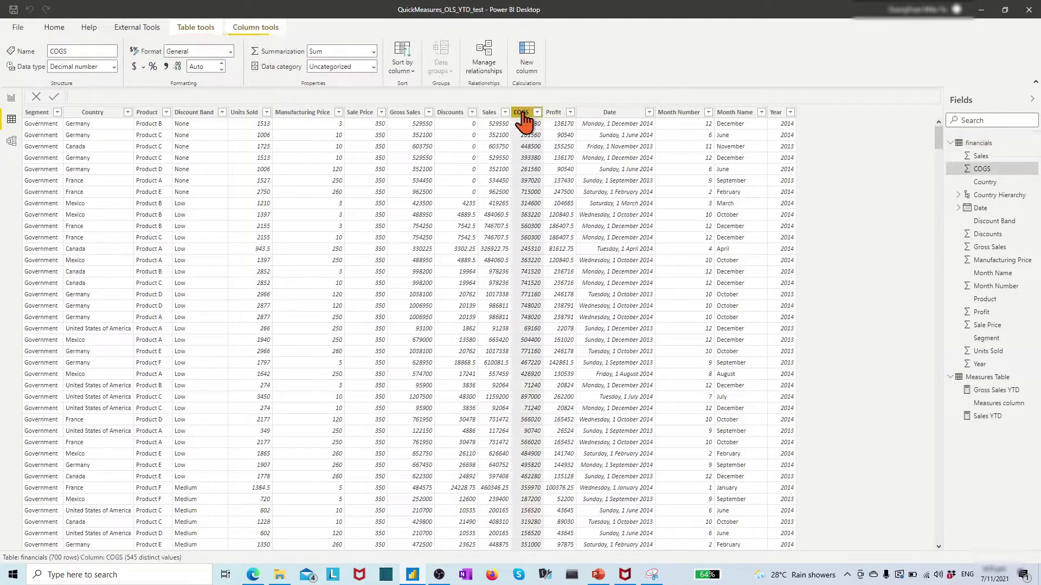
right_click(999, 234)
left_click(935, 237)
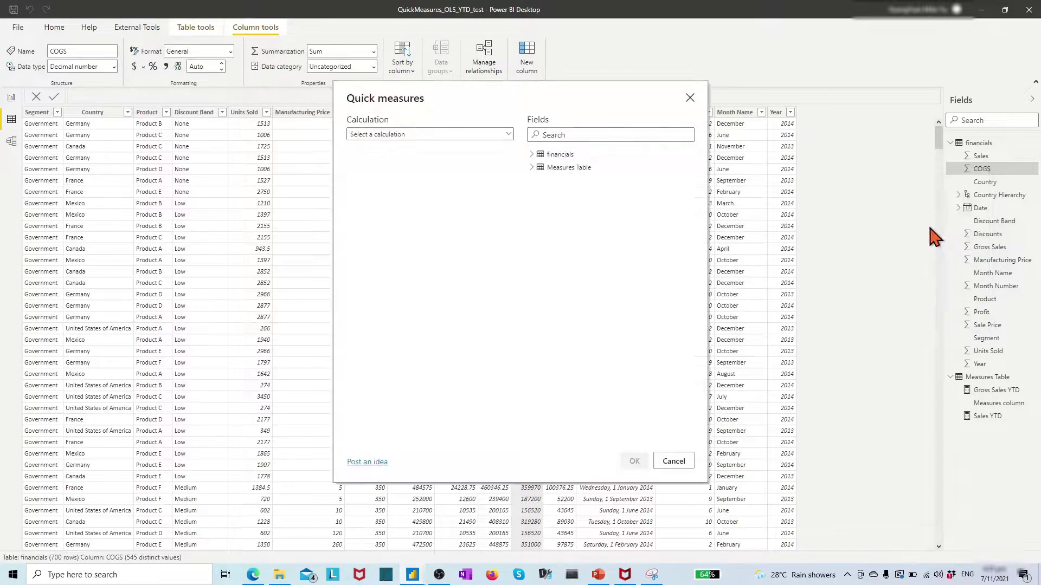
left_click(504, 134)
scroll(479, 217, "down", 3)
left_click(477, 232)
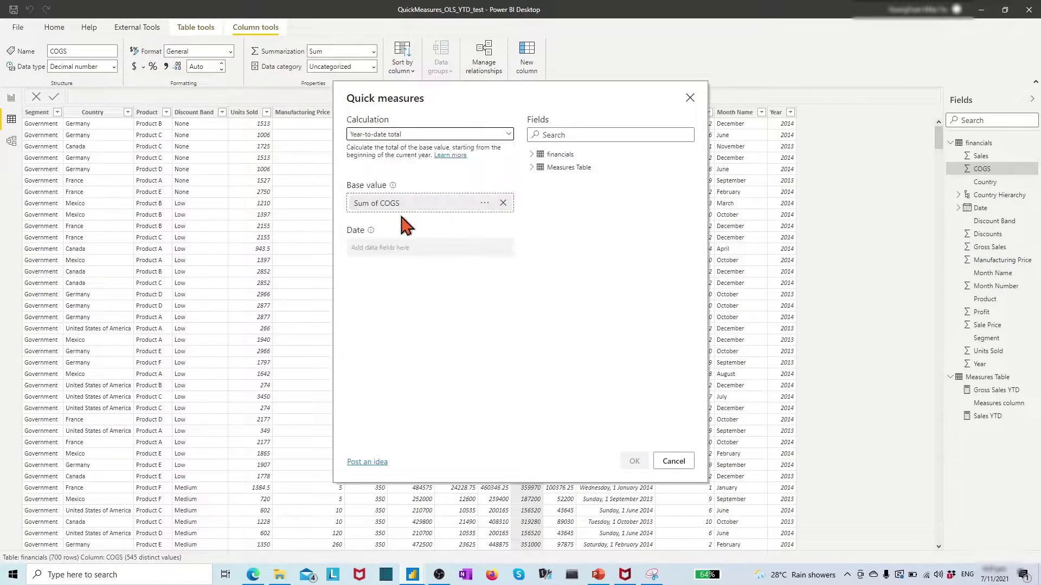
left_click(530, 156)
left_click_drag(547, 220, 433, 248)
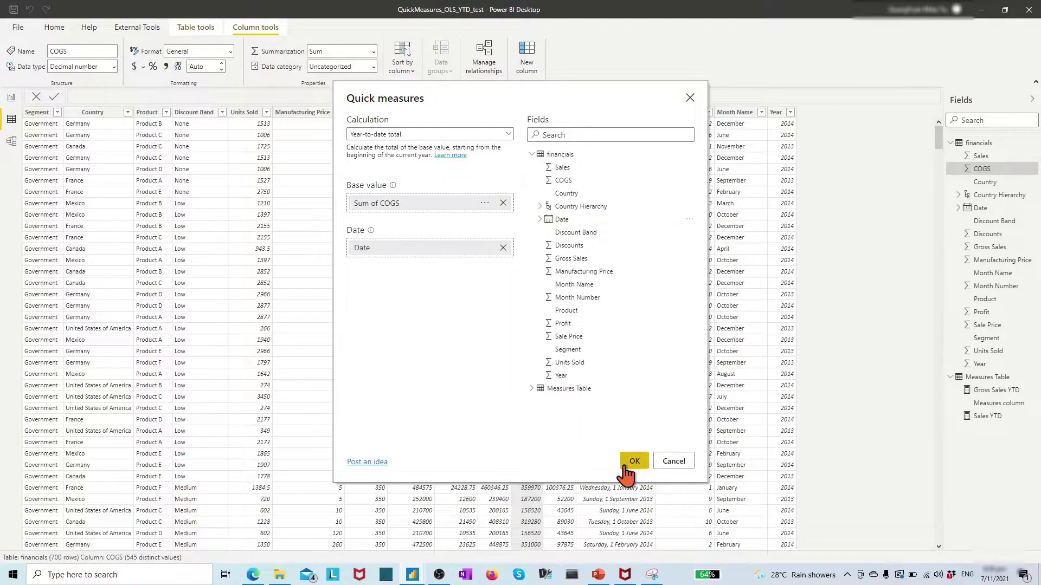
left_click(633, 462)
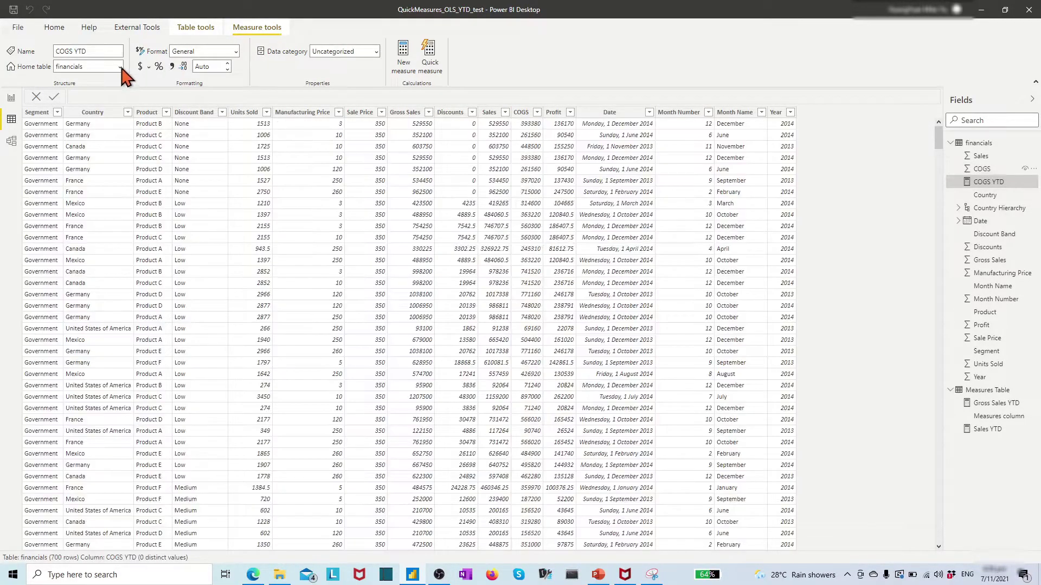
Move COGS YTD into the Measures Table and return to the financials data.
left_click(120, 66)
left_click(85, 90)
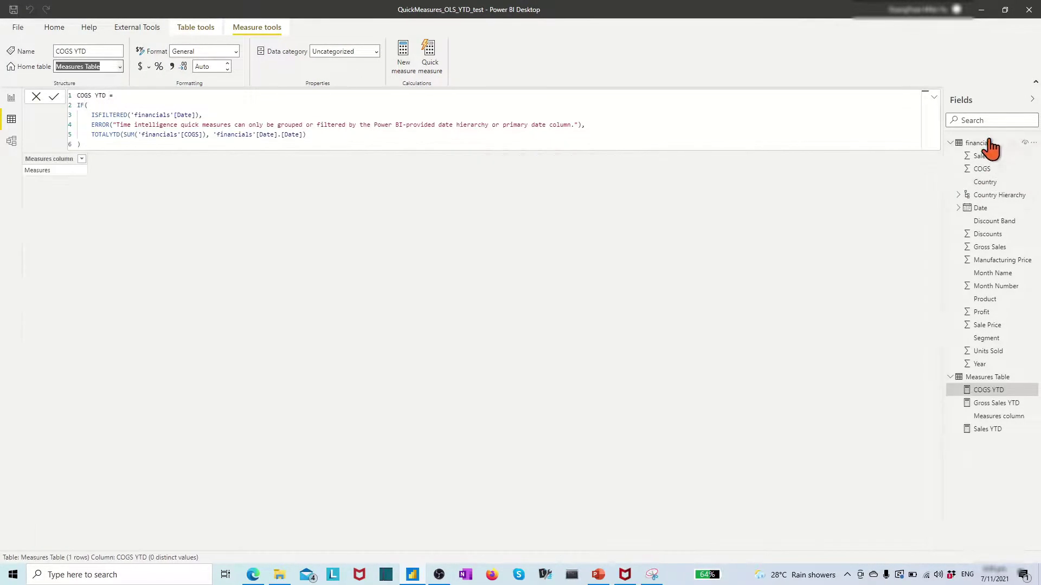
left_click(979, 143)
Create a Profit YTD quick measure as the year-to-date total of Profit over Date.
left_click(552, 113)
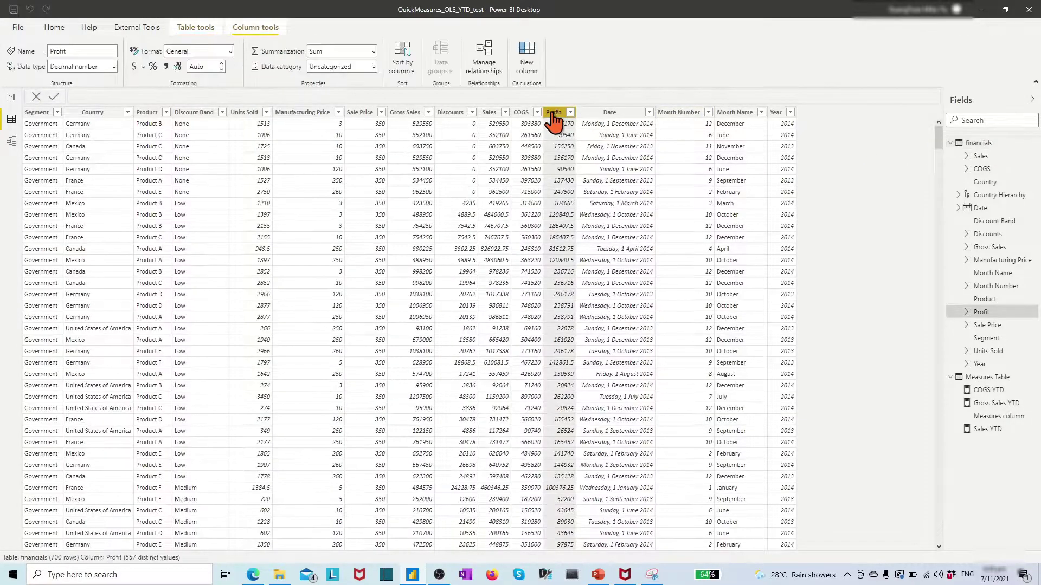
right_click(954, 313)
left_click(930, 385)
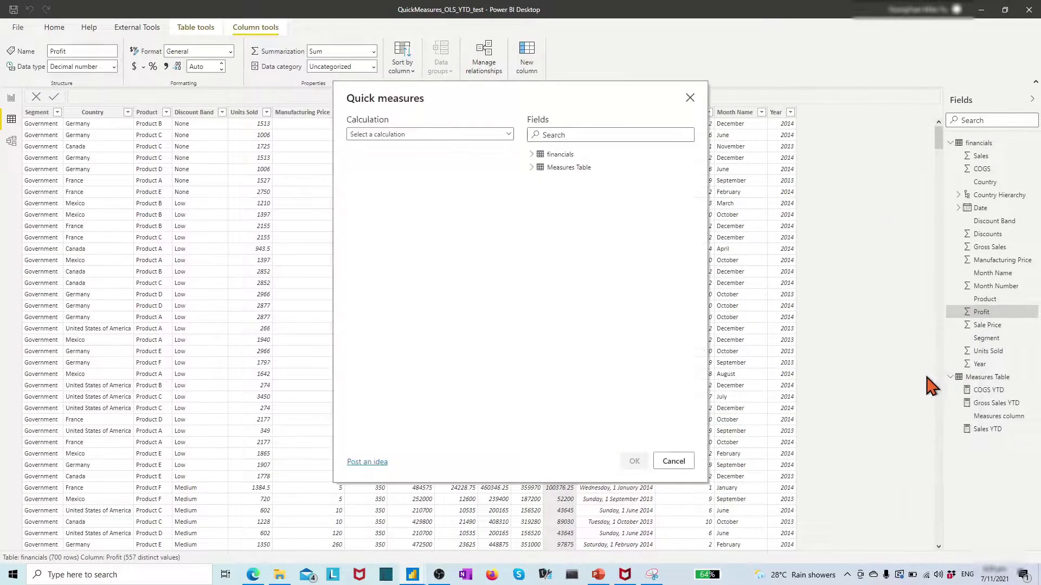
left_click(508, 135)
scroll(406, 261, "down", 3)
left_click(396, 227)
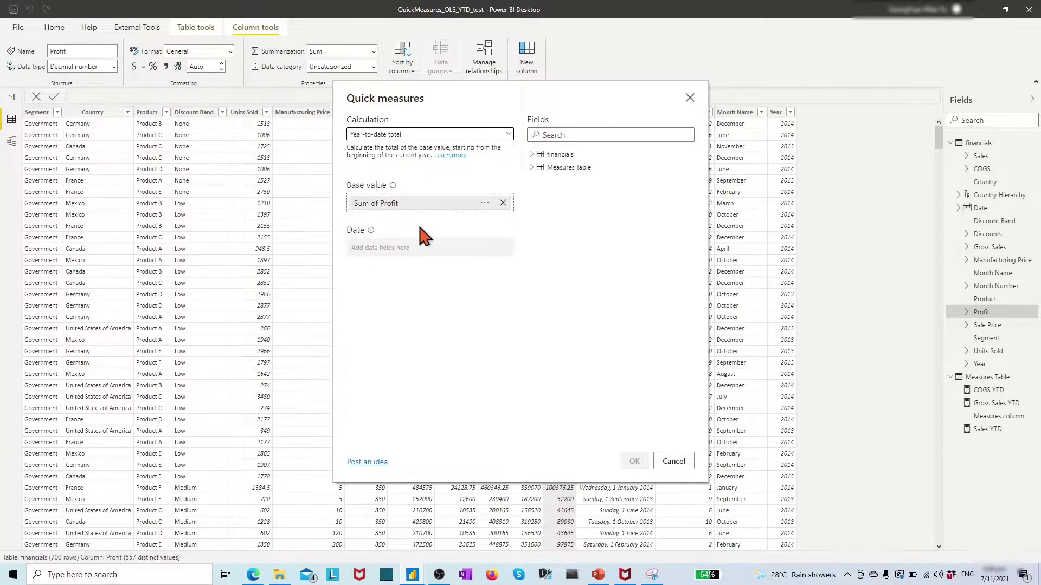
left_click(533, 155)
left_click_drag(562, 219, 460, 252)
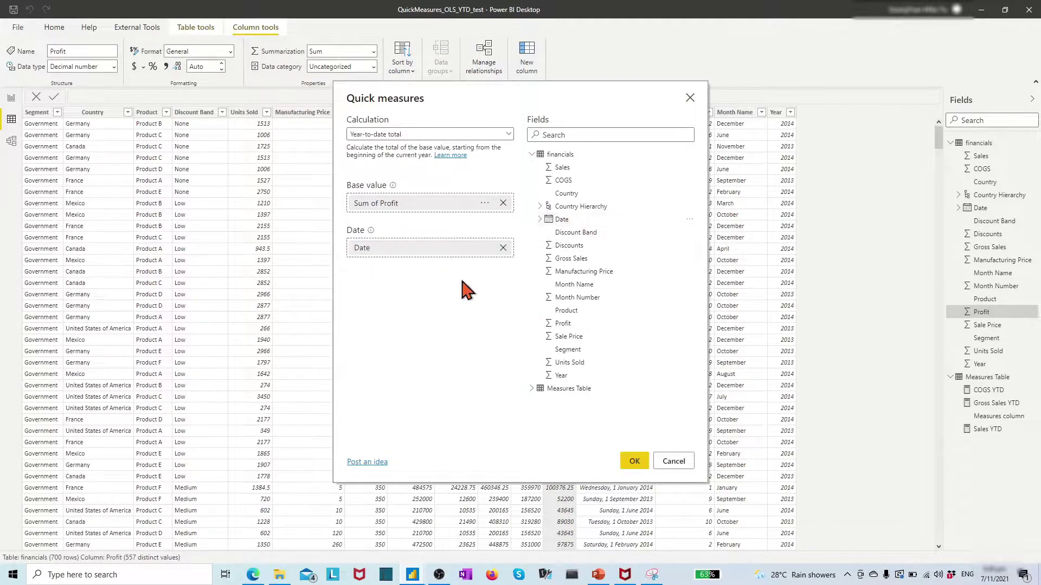
left_click(633, 462)
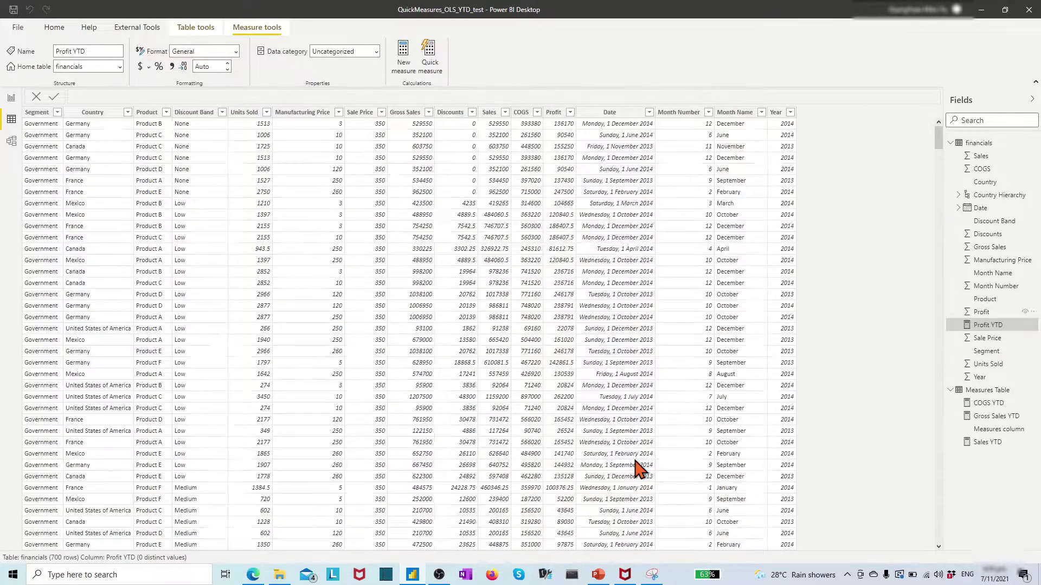
Store Profit YTD in the Measures Table, collapse its formula, and return to financials data.
left_click(120, 66)
left_click(89, 100)
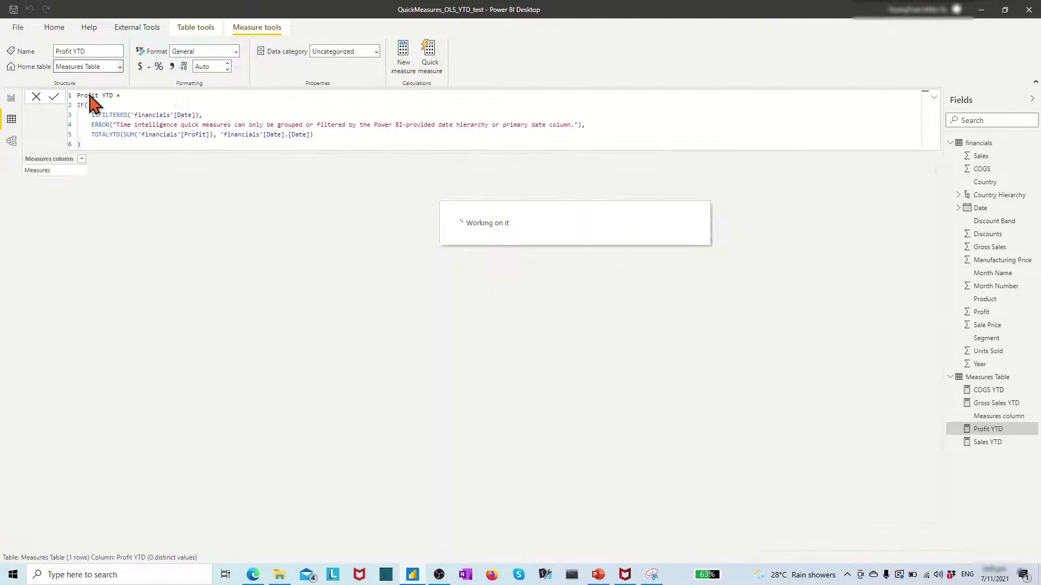
left_click(932, 99)
left_click(976, 144)
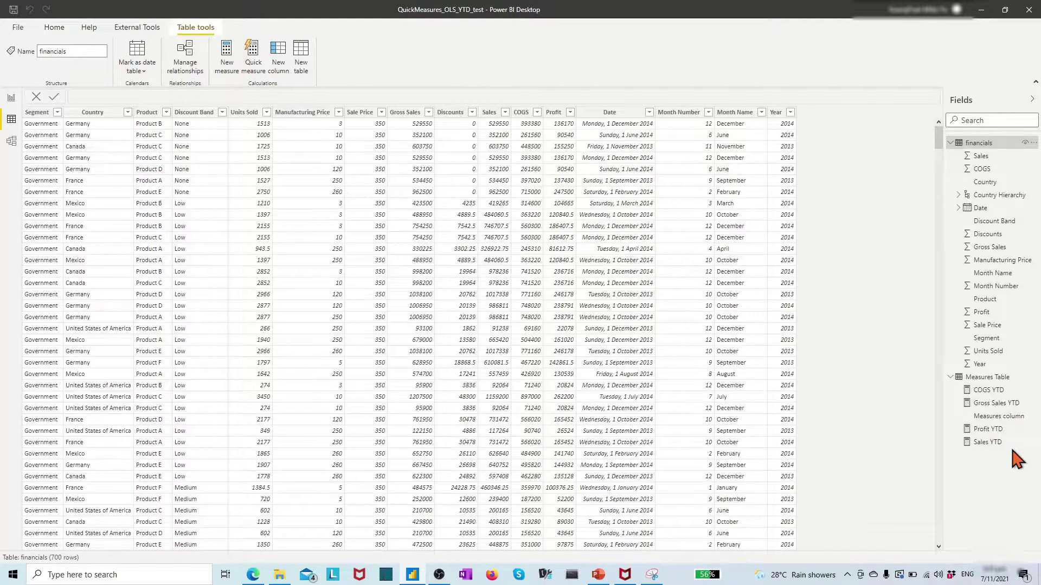
In Report view, add each of the four YTD measures to the matrix right after its base measure.
left_click(12, 103)
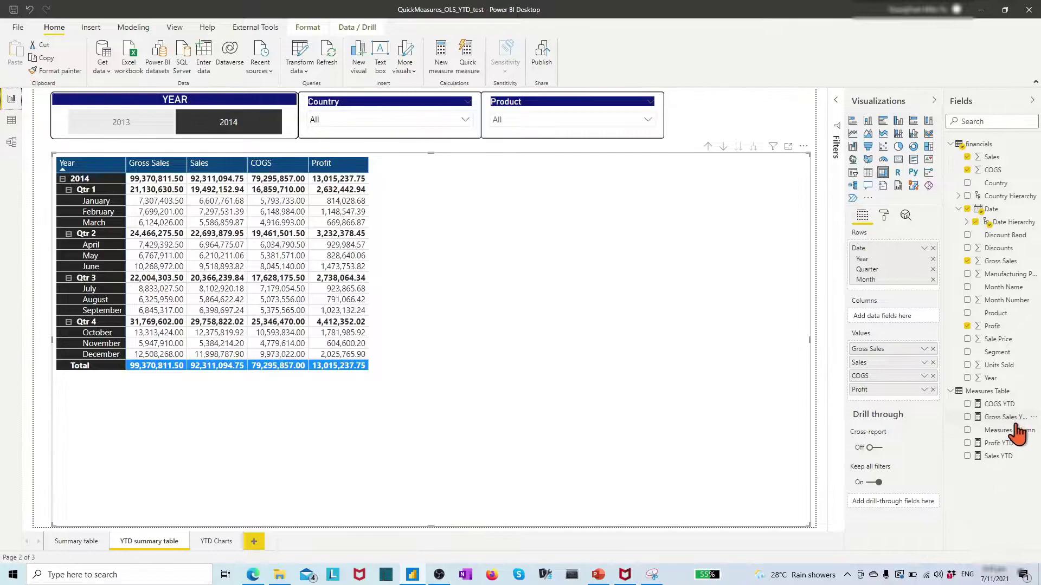
left_click_drag(1009, 428, 920, 367)
left_click_drag(999, 455, 889, 389)
left_click_drag(999, 403, 889, 416)
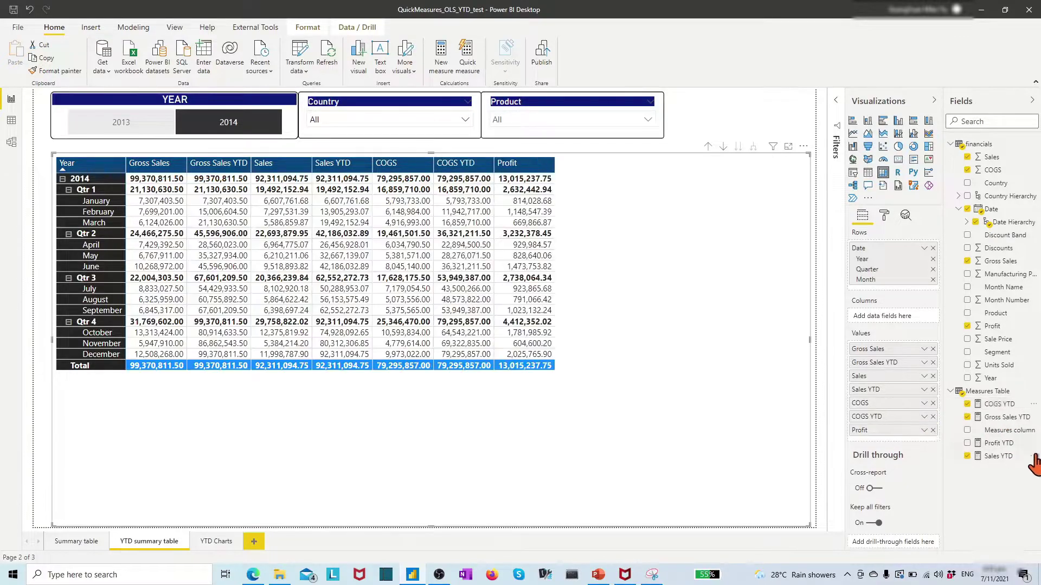
left_click_drag(999, 443, 868, 442)
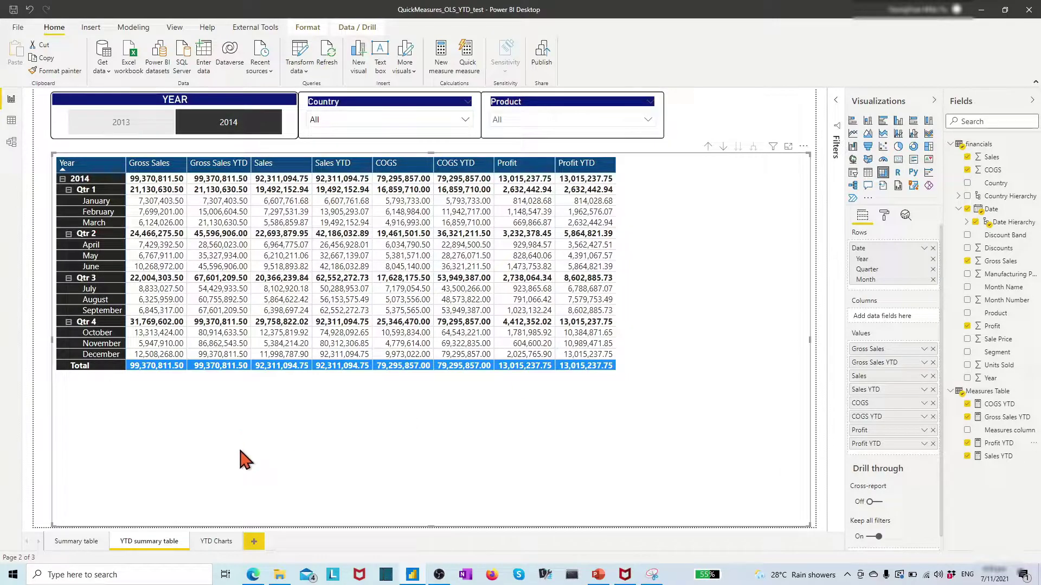
On YTD Charts, plot Sales, COGS and Profit YTD in the top-left area chart by Year/Quarter/Month.
left_click(225, 543)
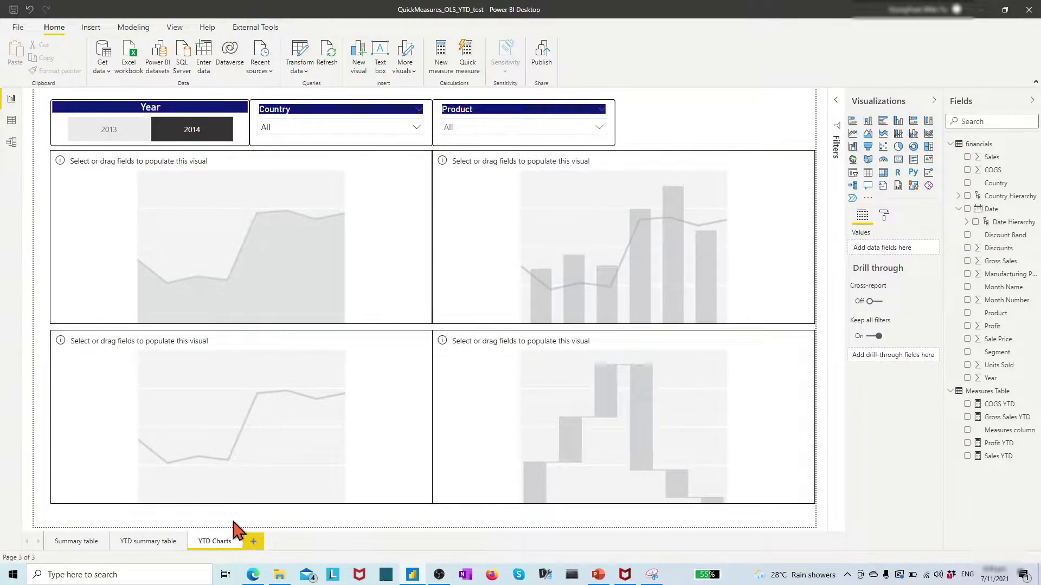
left_click(398, 218)
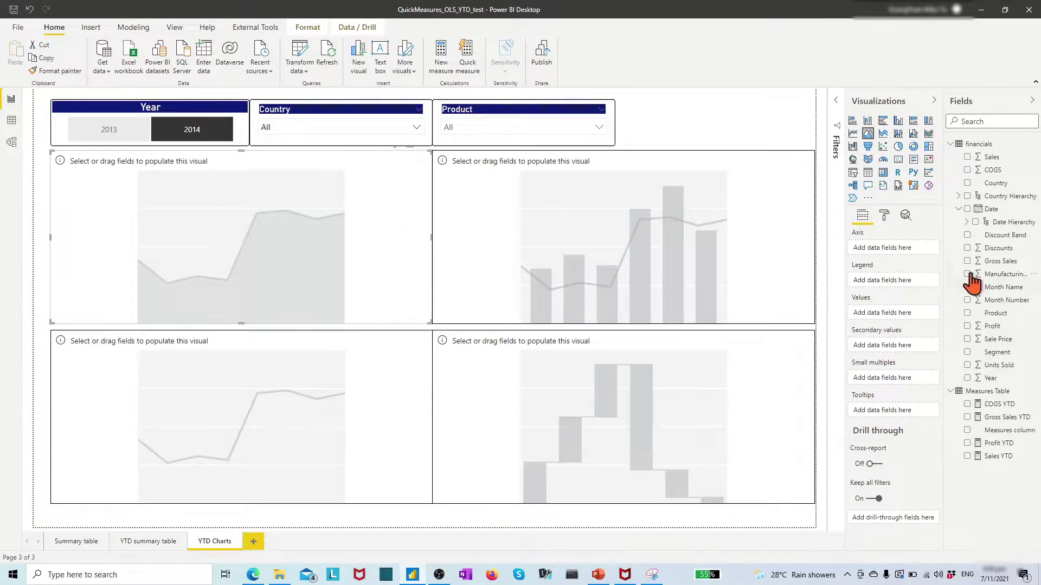
left_click(967, 209)
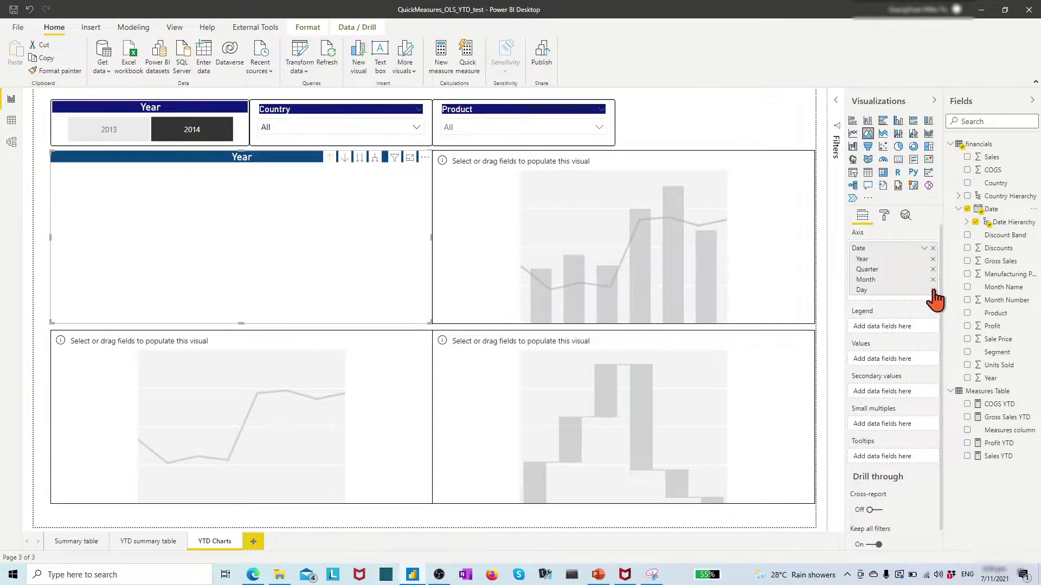
left_click(933, 290)
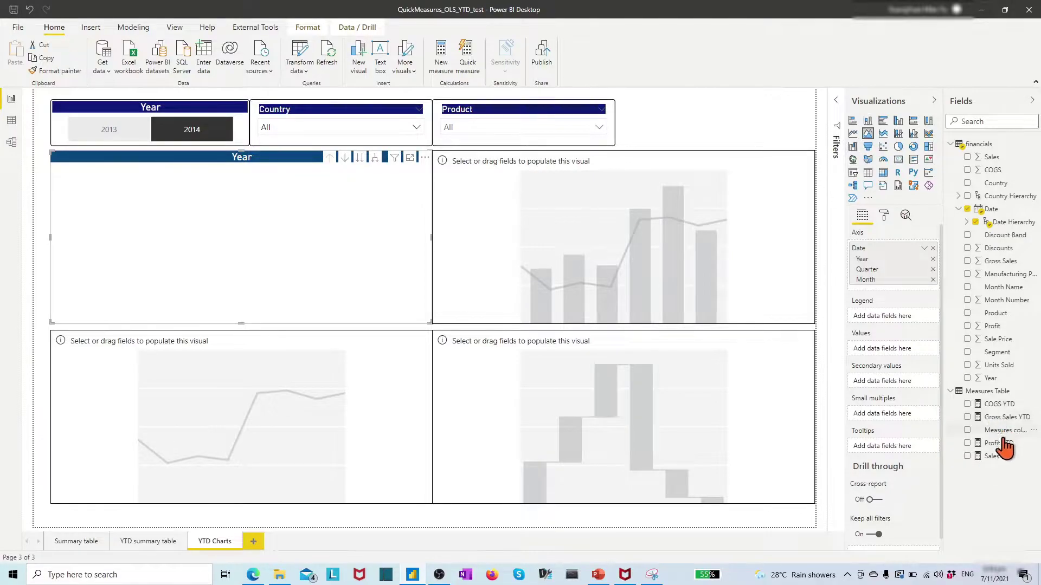
left_click(968, 456)
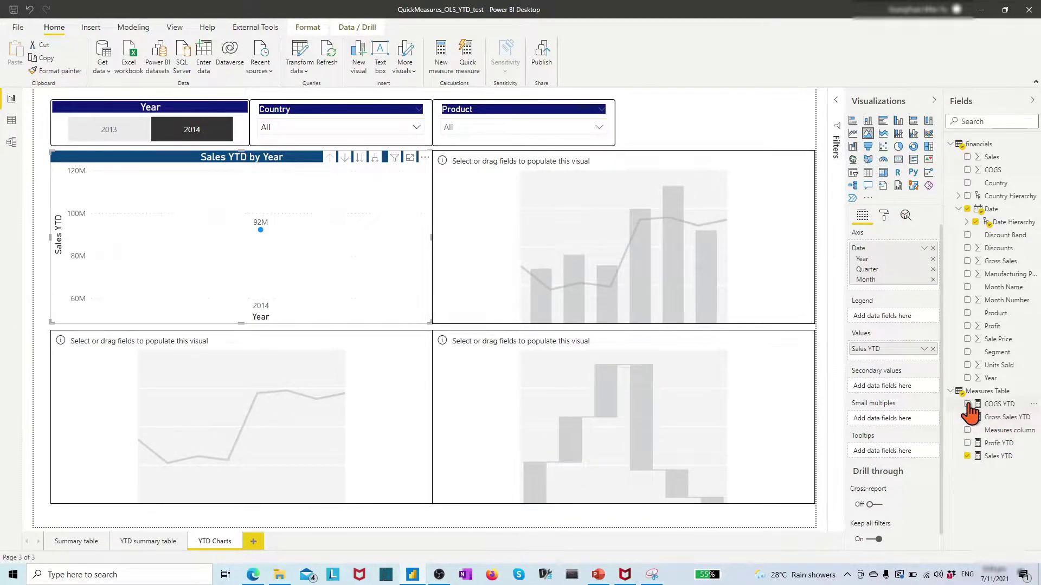
left_click(967, 404)
left_click(967, 444)
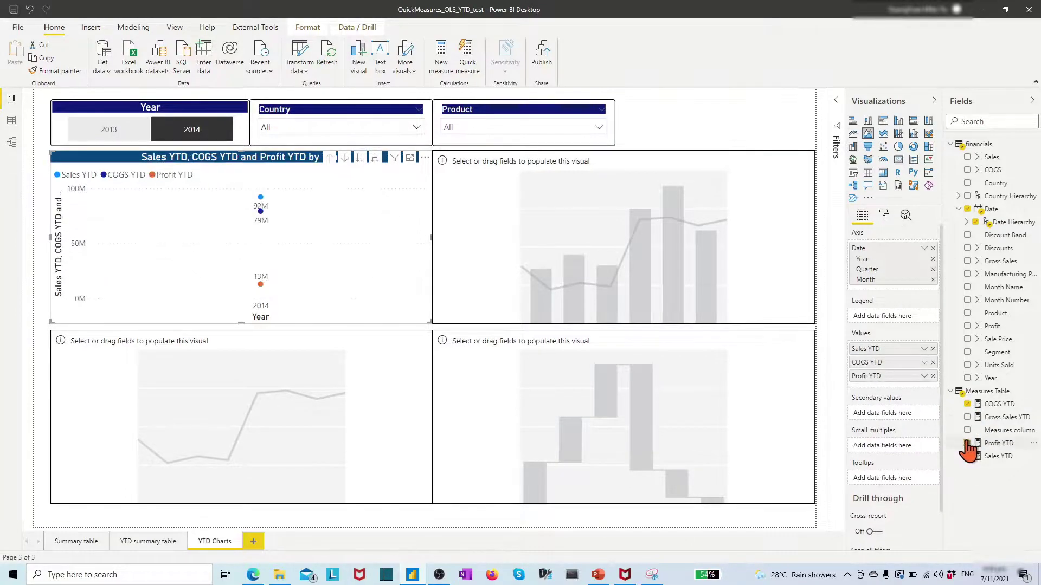
Drill the area chart down from years through quarters to months, January to December.
left_click(344, 159)
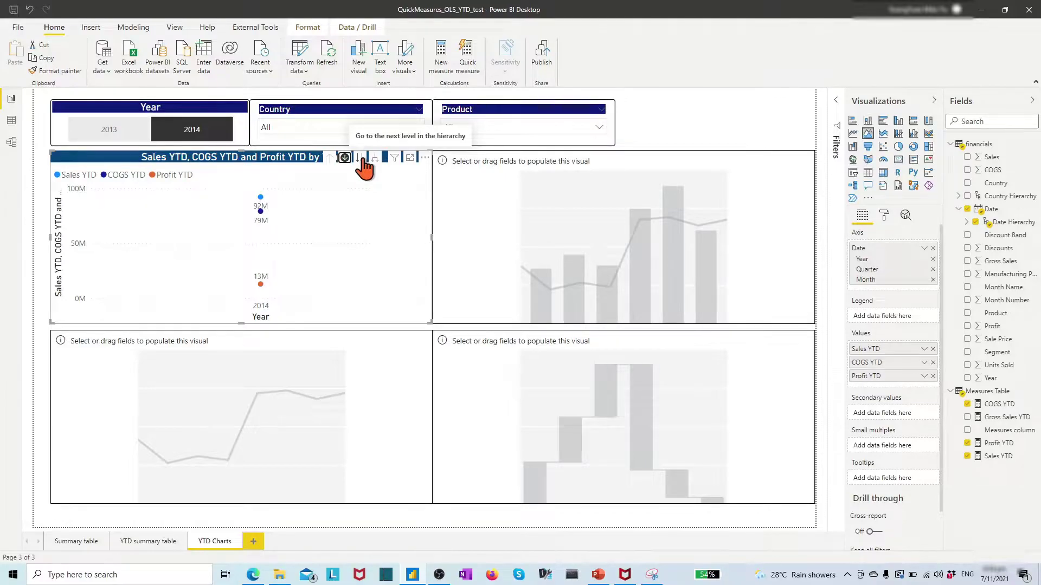
left_click(361, 160)
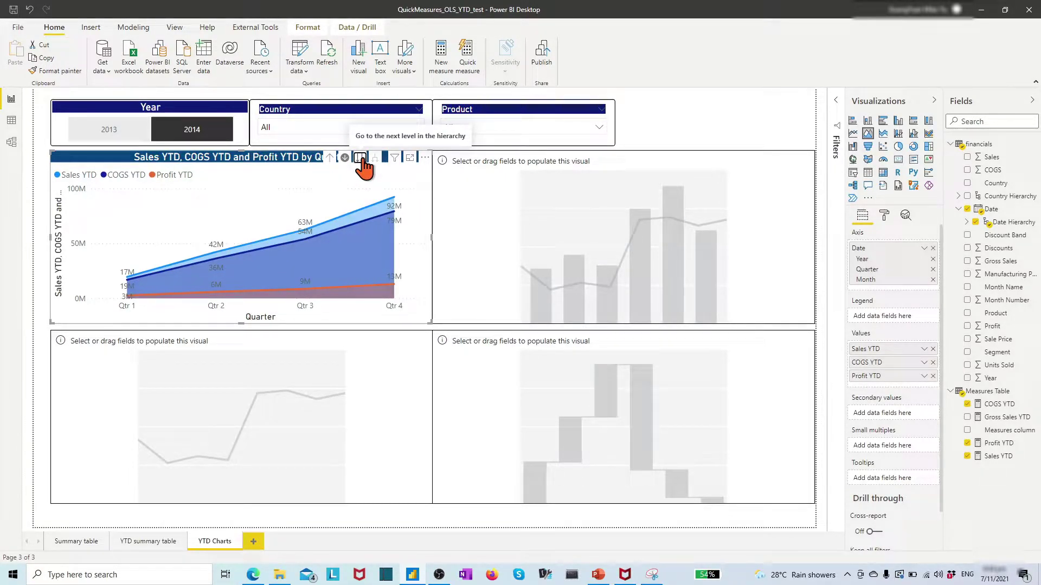
left_click(361, 159)
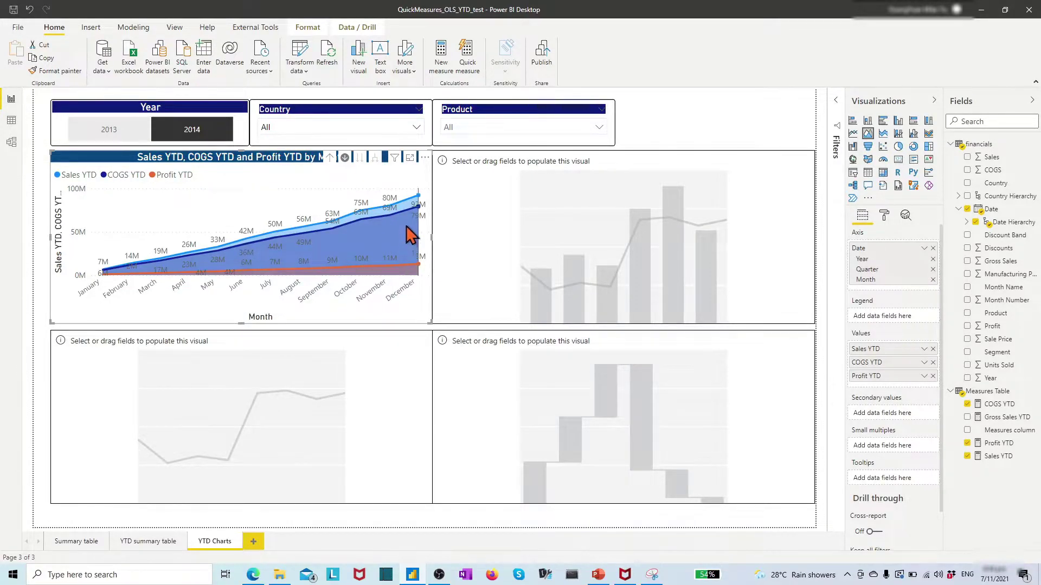
mouse_move(411, 224)
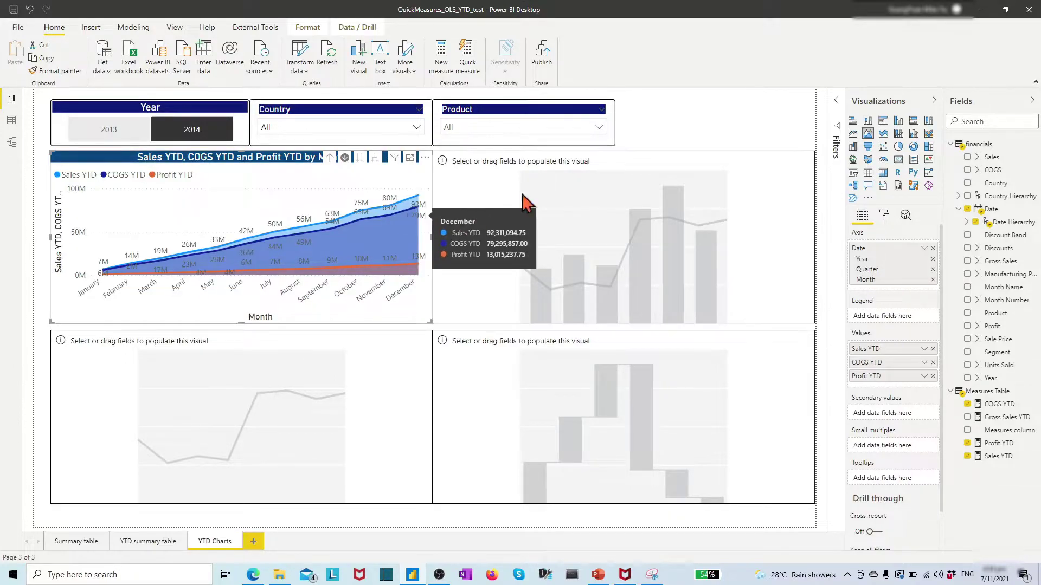
Fill the top-right column chart with Sales YTD by Date, drilled down to Month.
left_click(682, 170)
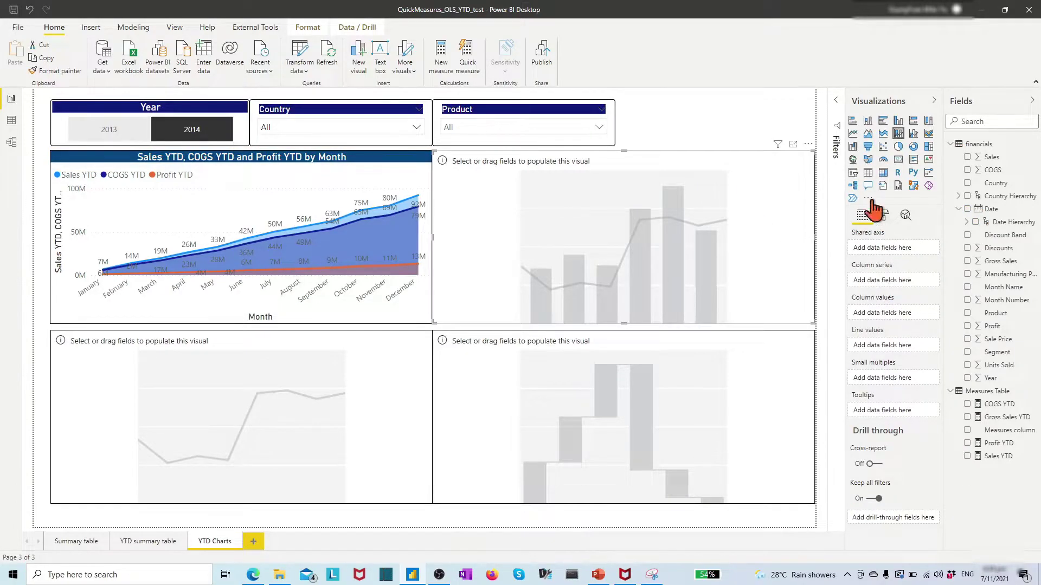
left_click(967, 456)
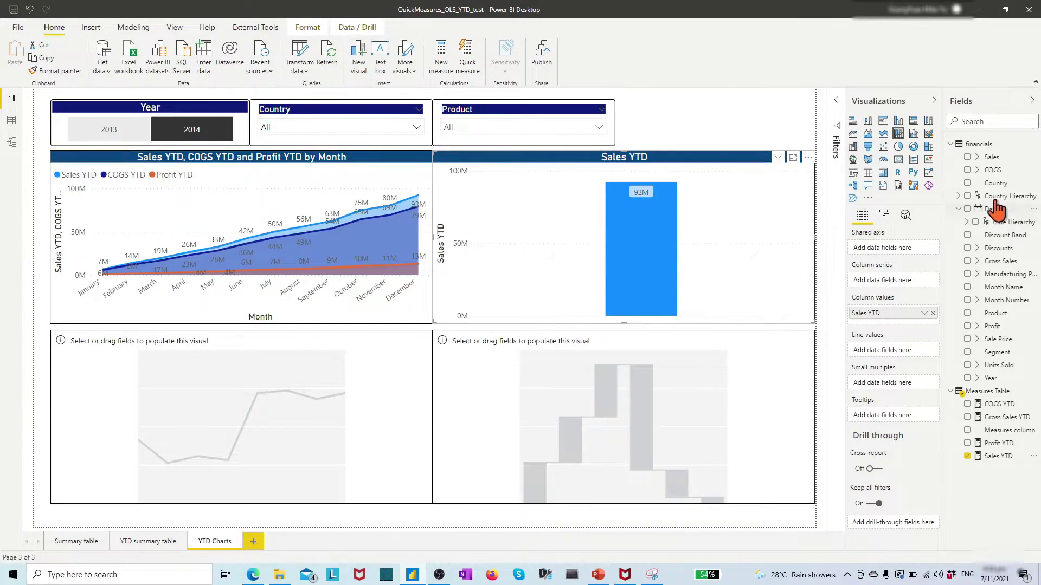
left_click_drag(991, 209, 905, 255)
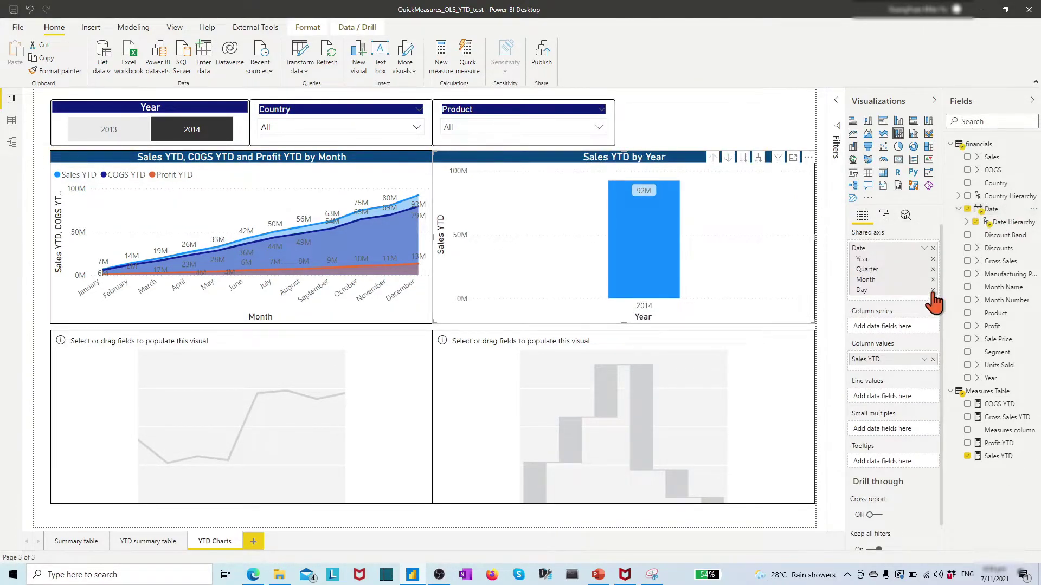
left_click(728, 158)
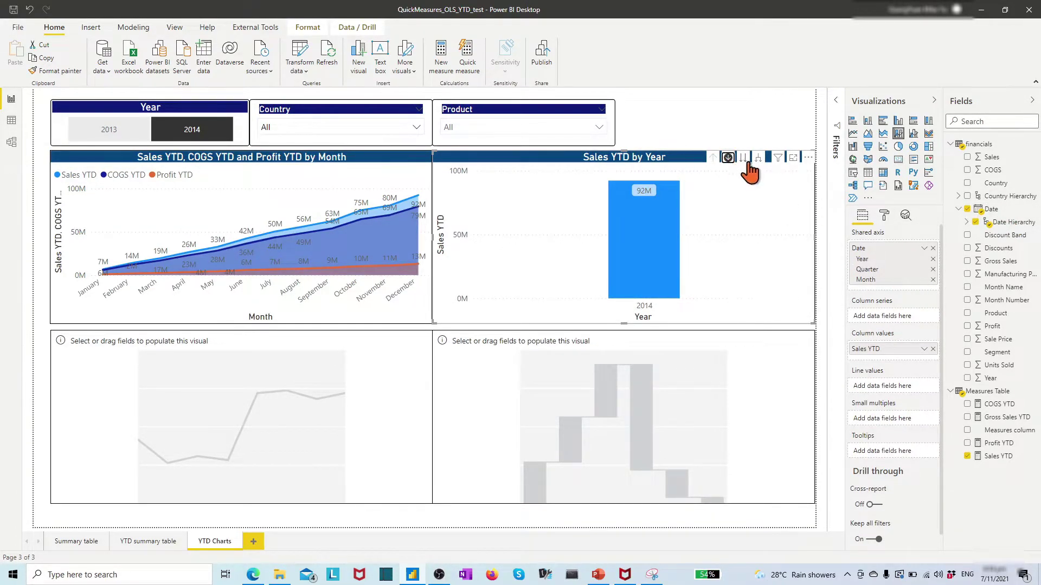
left_click(743, 159)
left_click(743, 160)
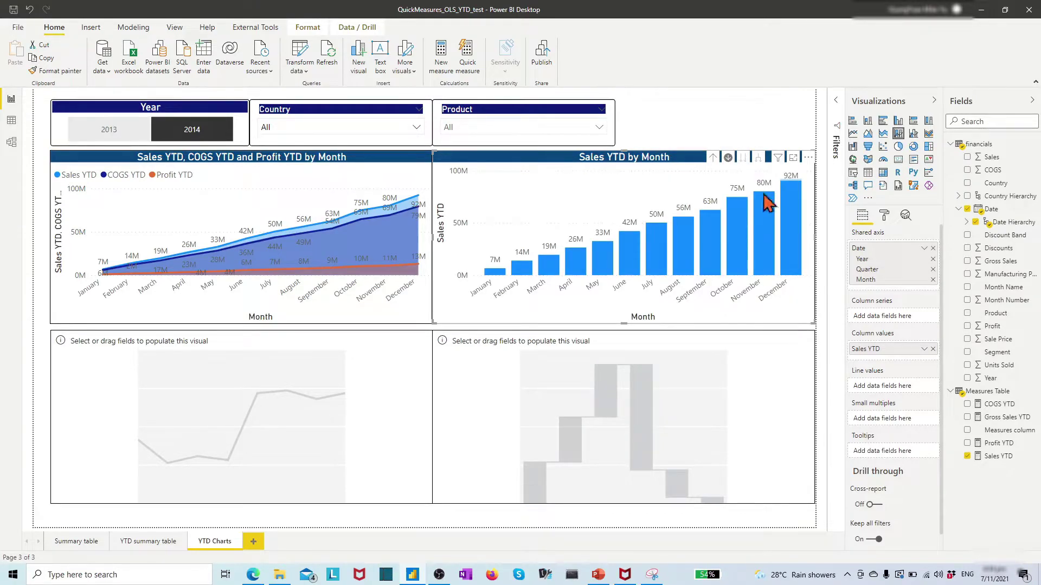
Fill the bottom-left line chart with COGS YTD by Date, drilled down to Month.
left_click(377, 361)
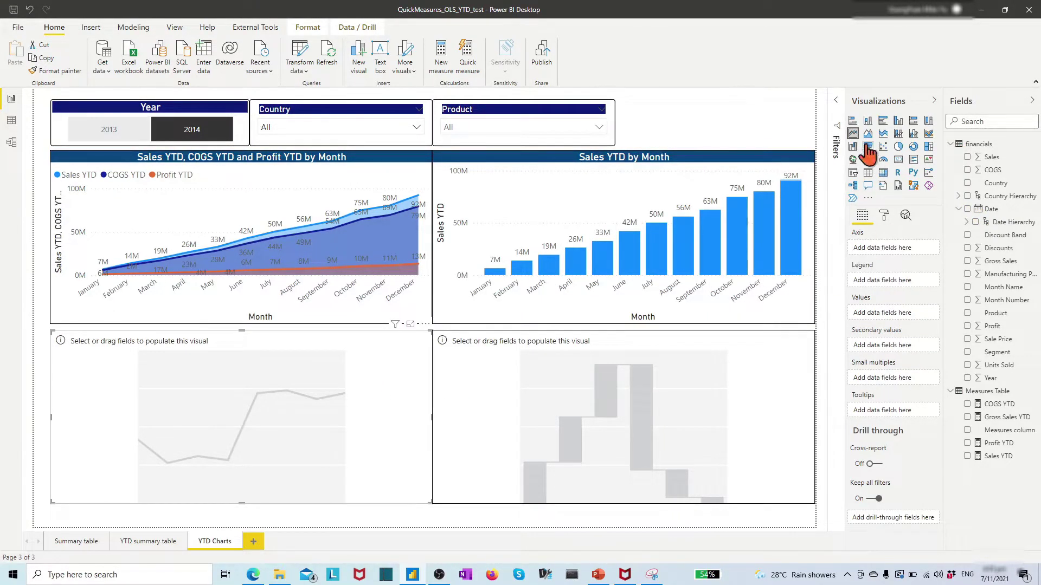
left_click(968, 404)
left_click_drag(1008, 222, 889, 248)
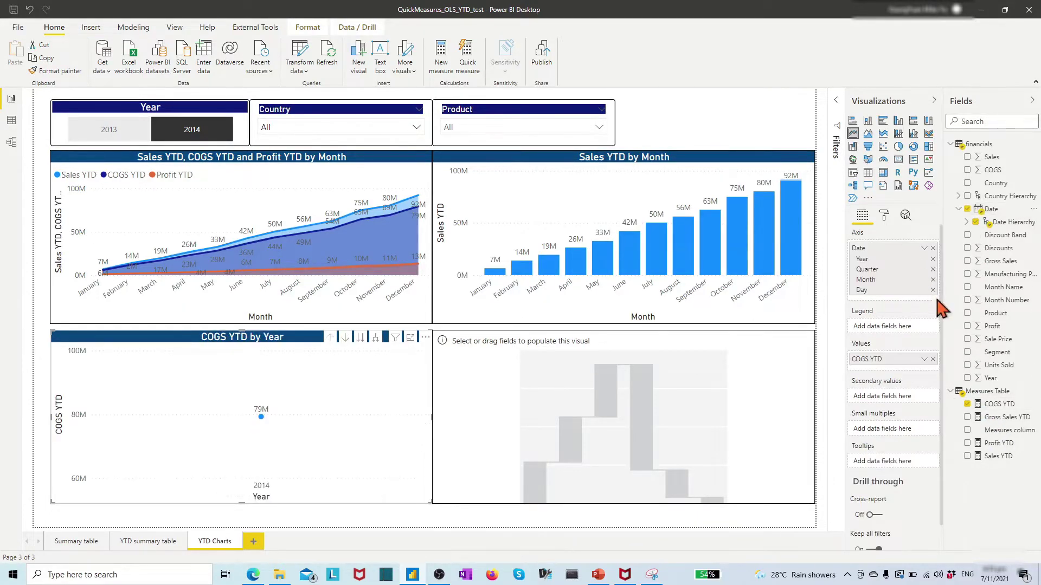
double_click(361, 338)
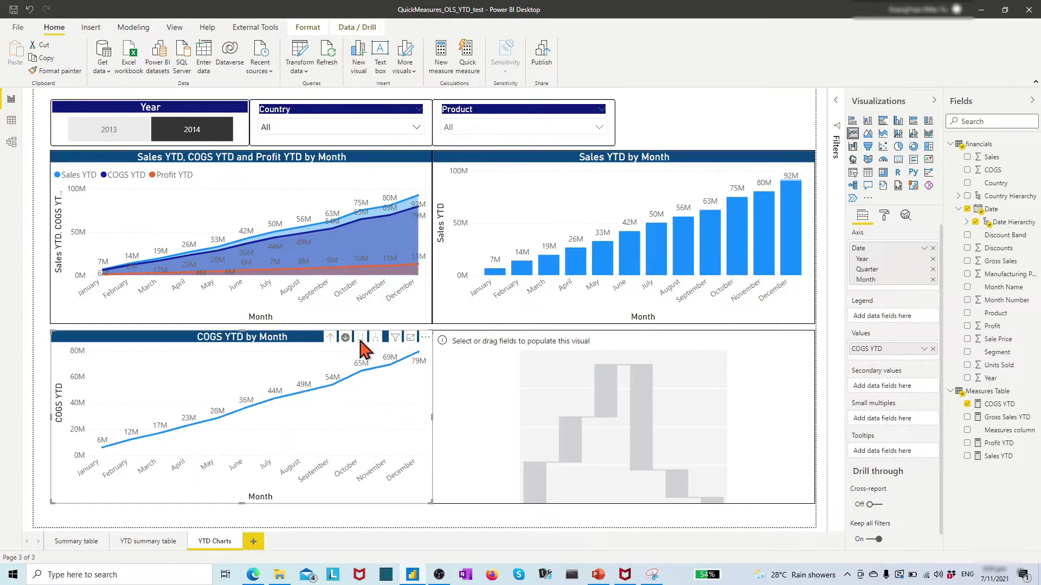
Build the bottom-right waterfall from Profit YTD over the Date hierarchy, drilled down to Month.
left_click(607, 347)
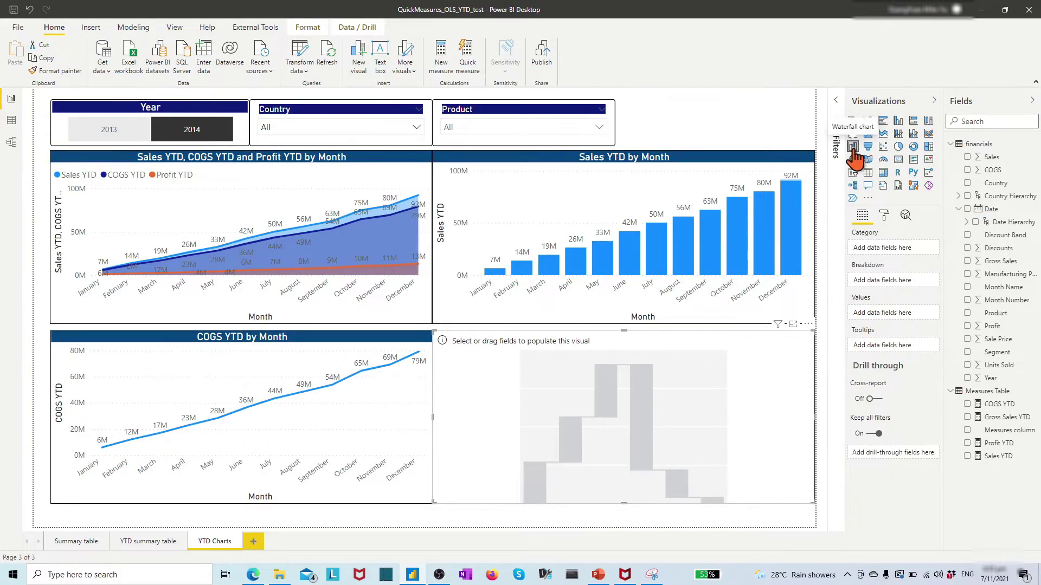
left_click(986, 443)
left_click(975, 222)
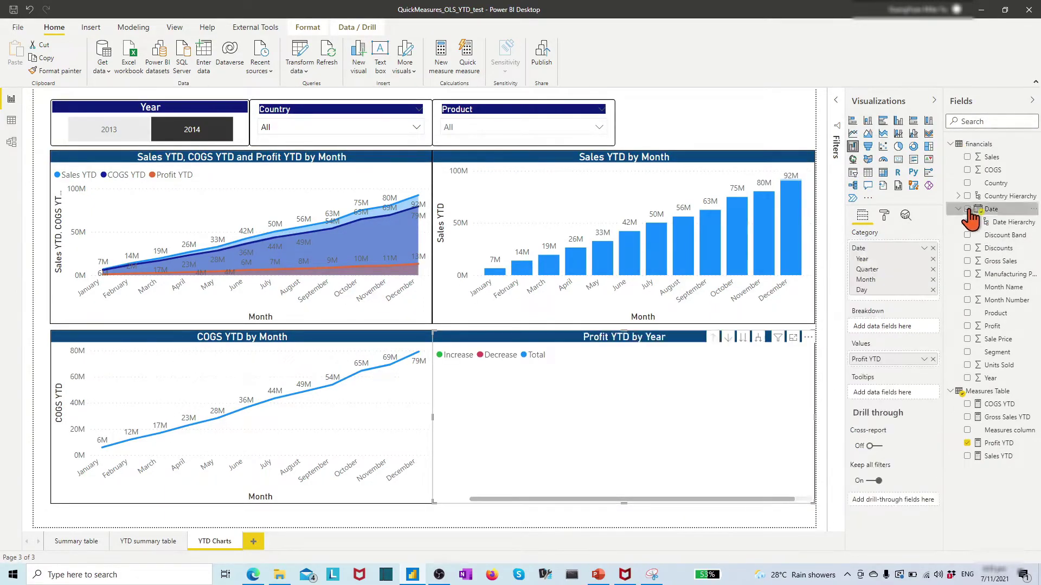
double_click(743, 337)
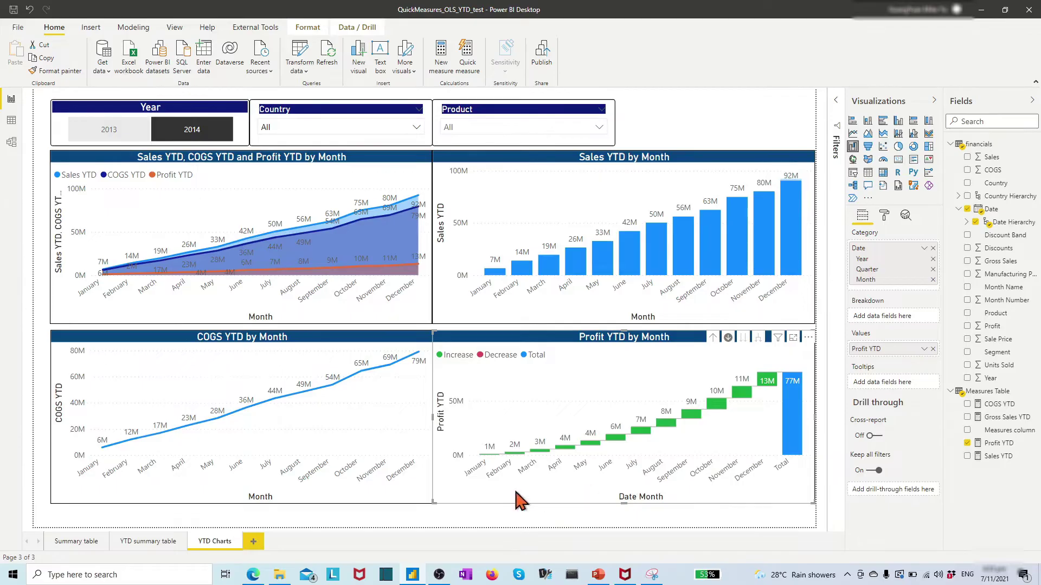